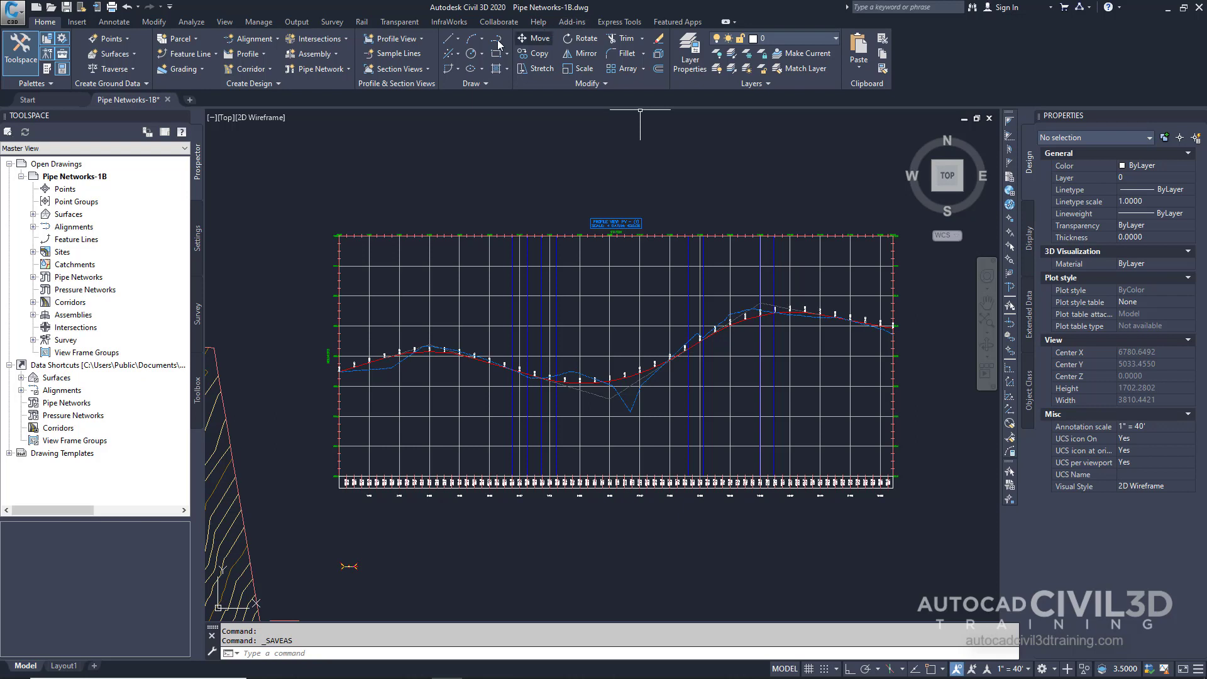
Step: Expand Prospector's Alignments down to ROAD1's profiles EG - Surface (1) and Layout (1)
left_click(34, 215)
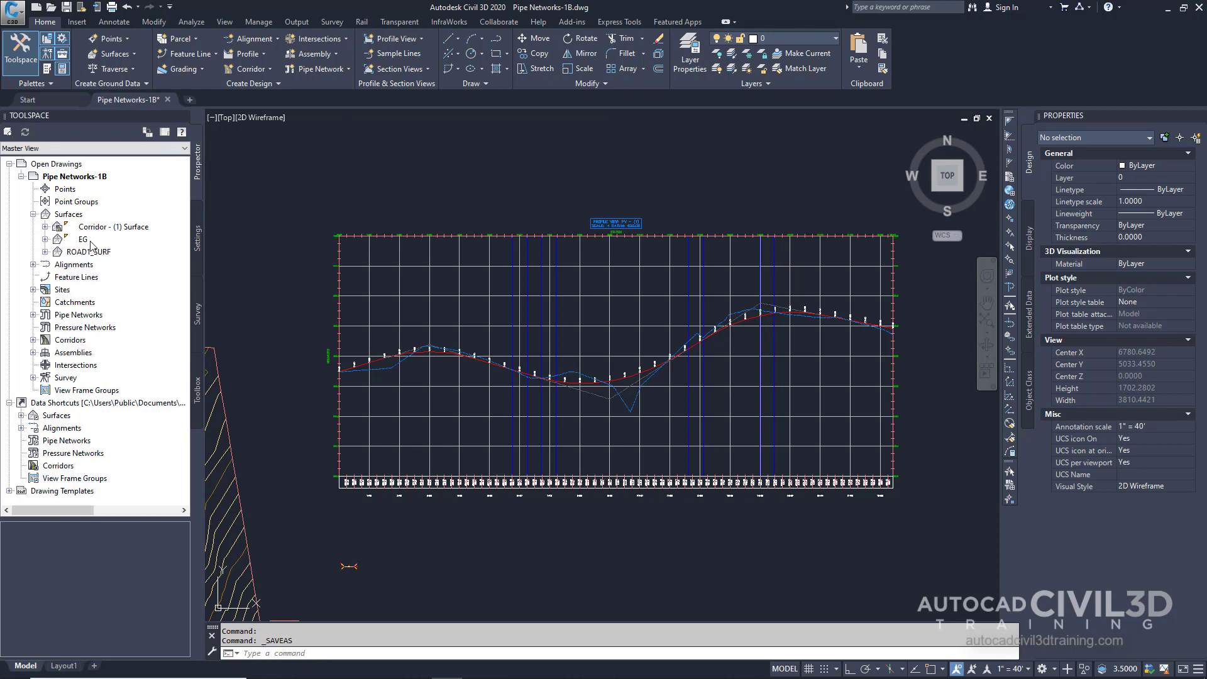
left_click(33, 265)
left_click(44, 278)
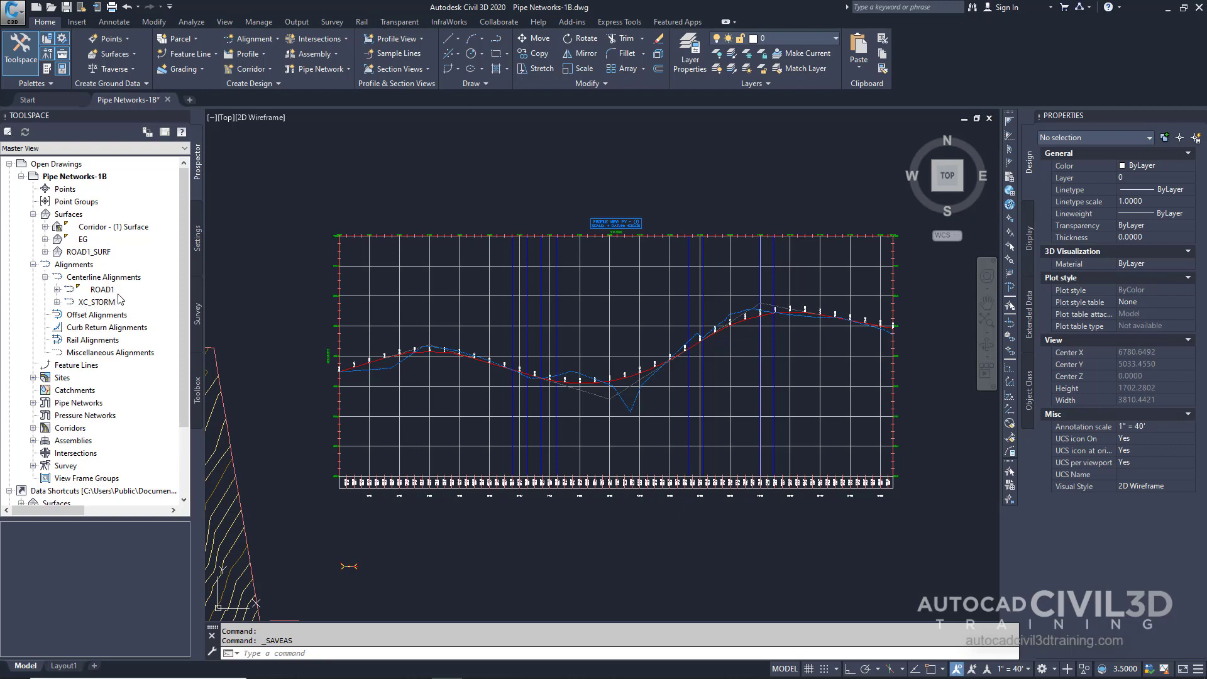
mouse_move(95, 294)
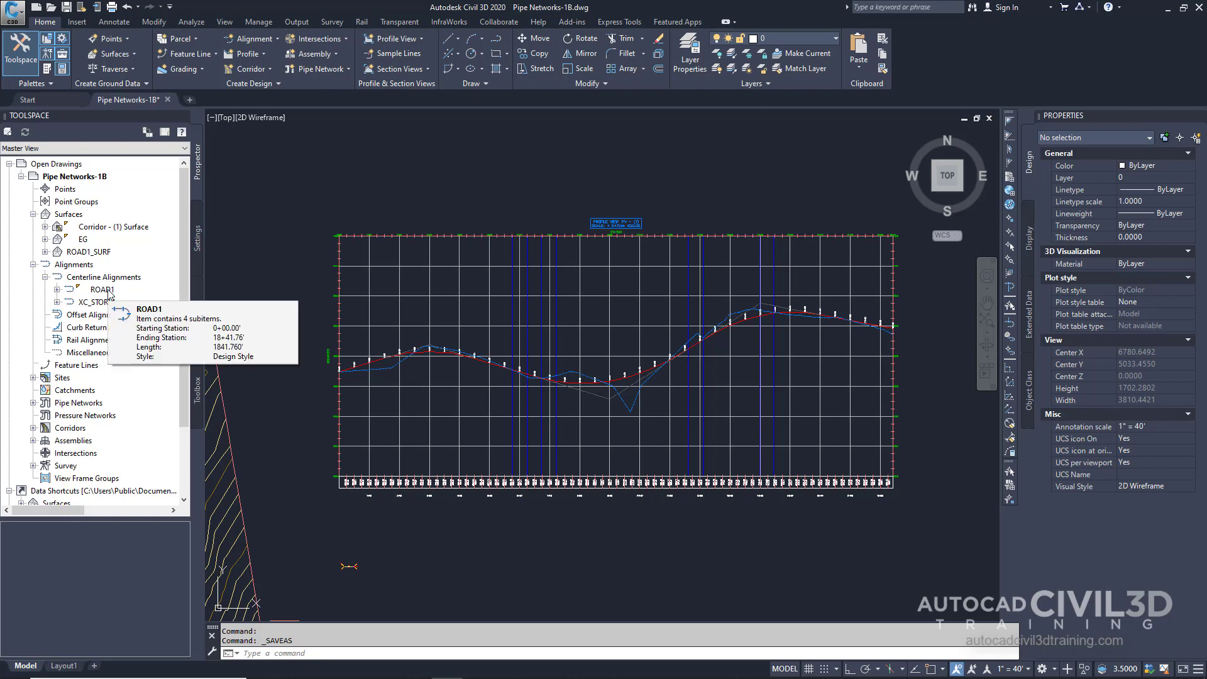
left_click(57, 290)
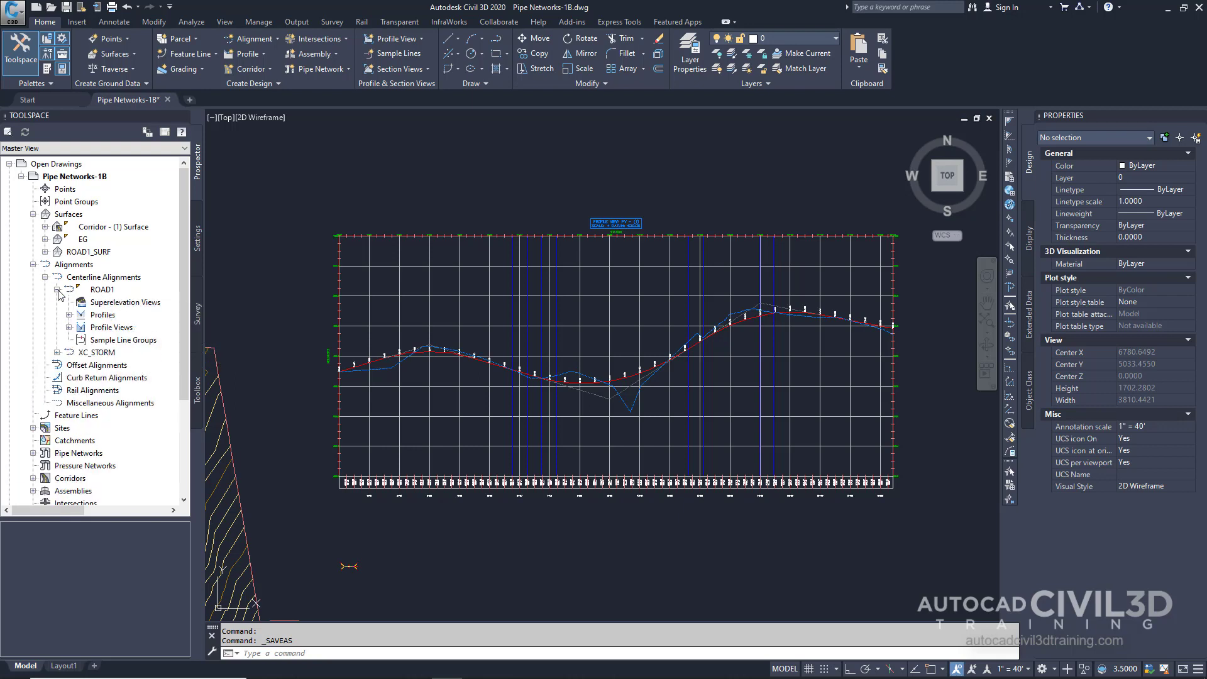
left_click(70, 315)
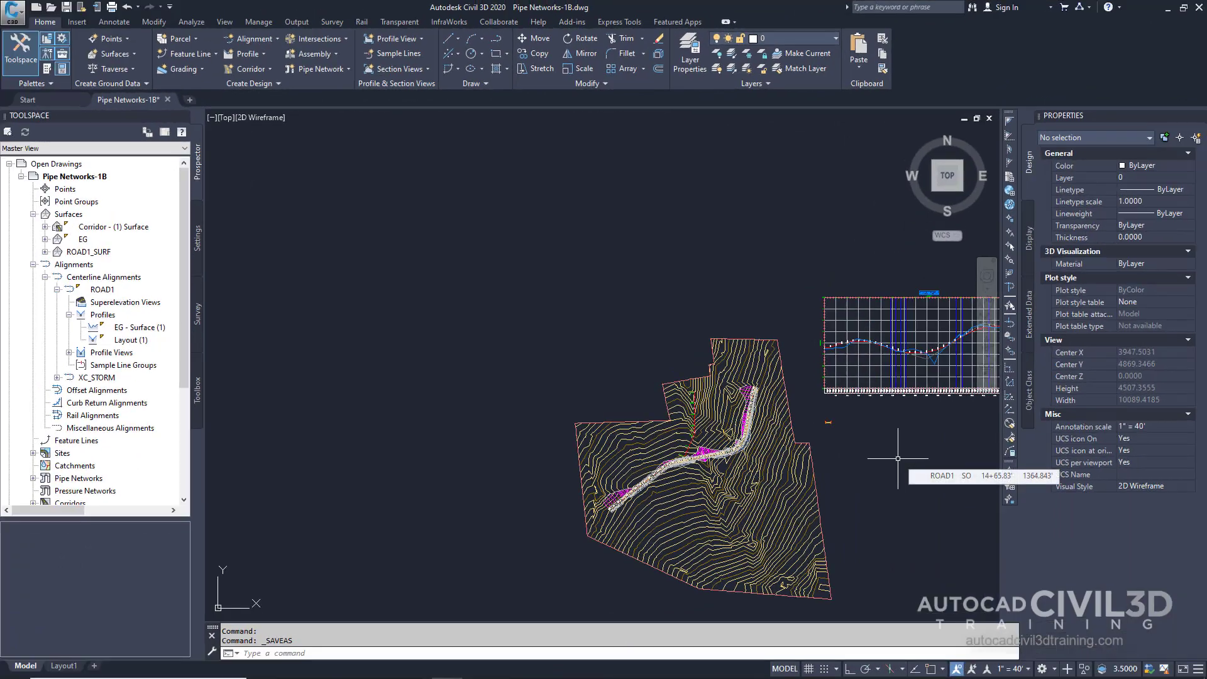
Step: Zoom in on the ROAD1 corridor and expand Pipe Networks in Prospector
scroll(699, 462, "up", 8)
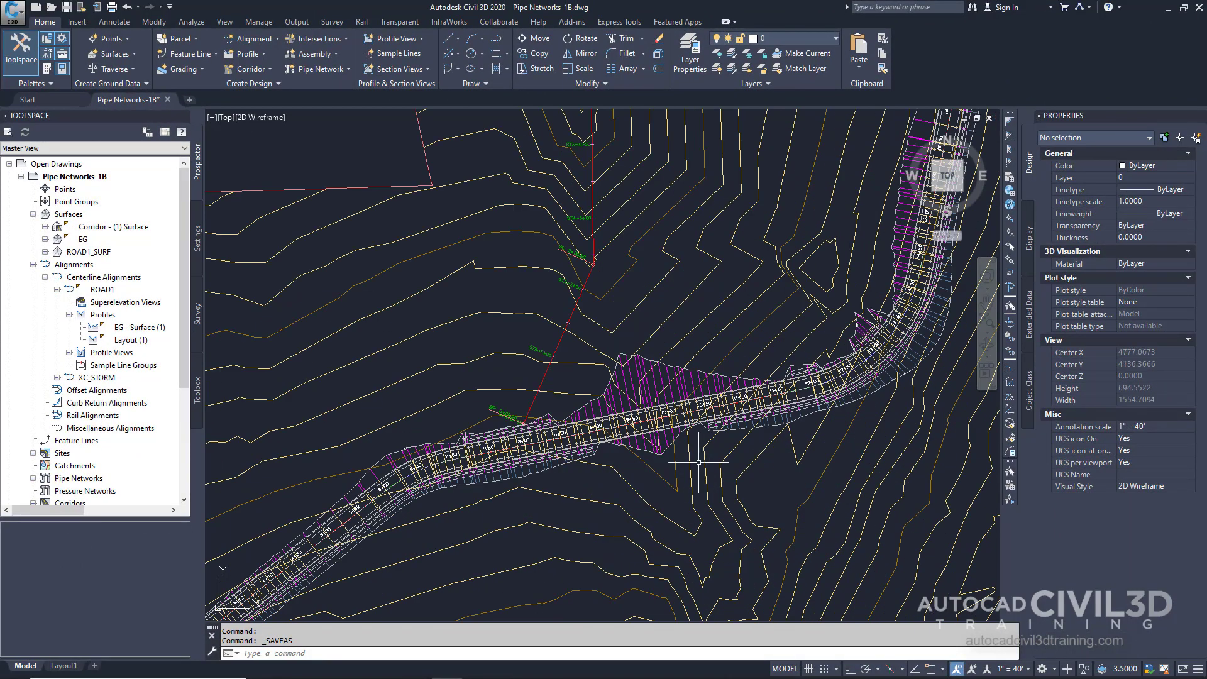
scroll(699, 462, "up", 5)
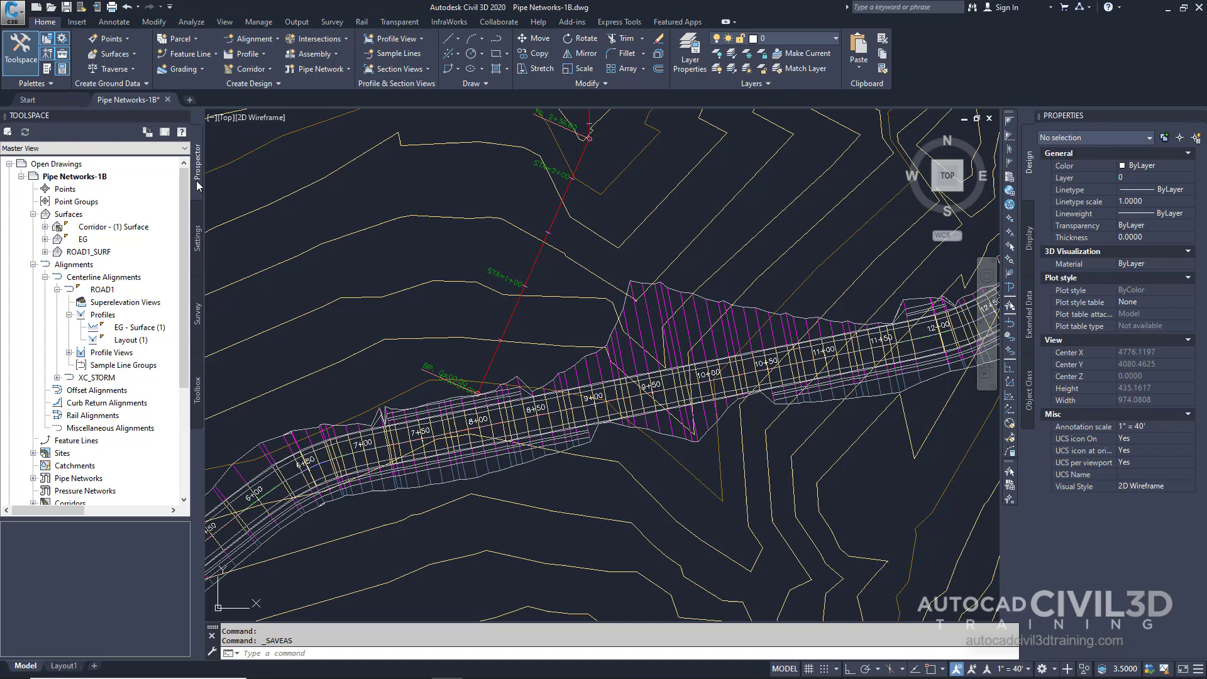
scroll(101, 380, "down", 3)
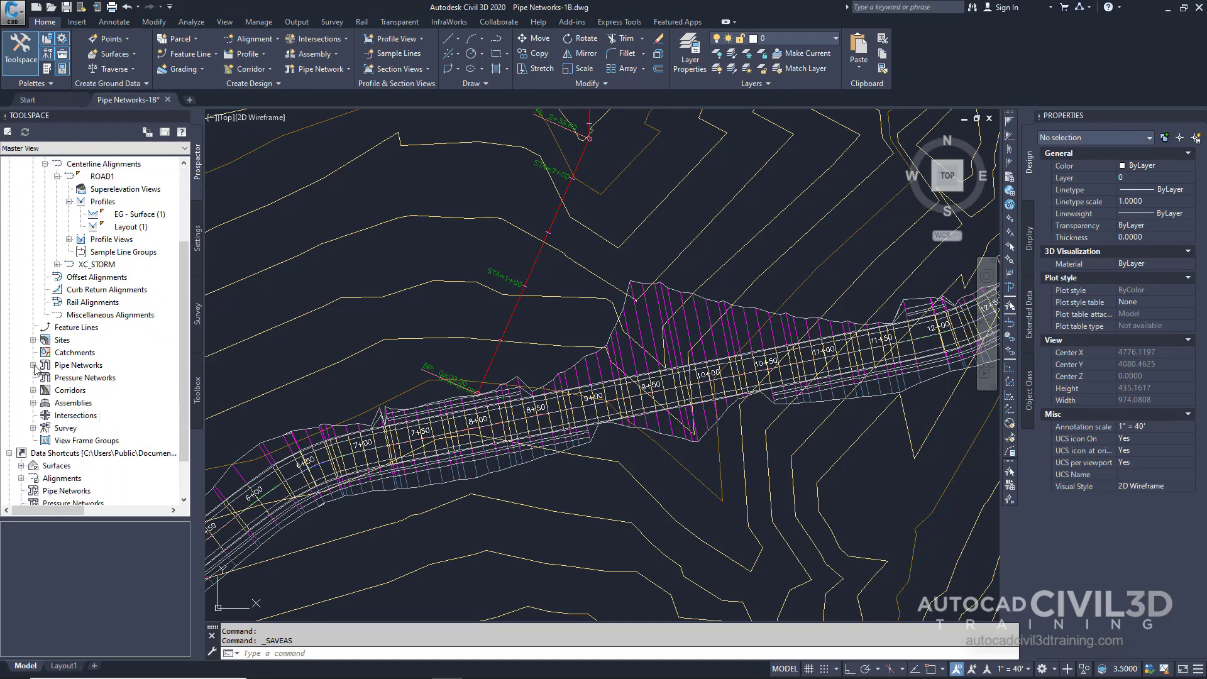
left_click(34, 365)
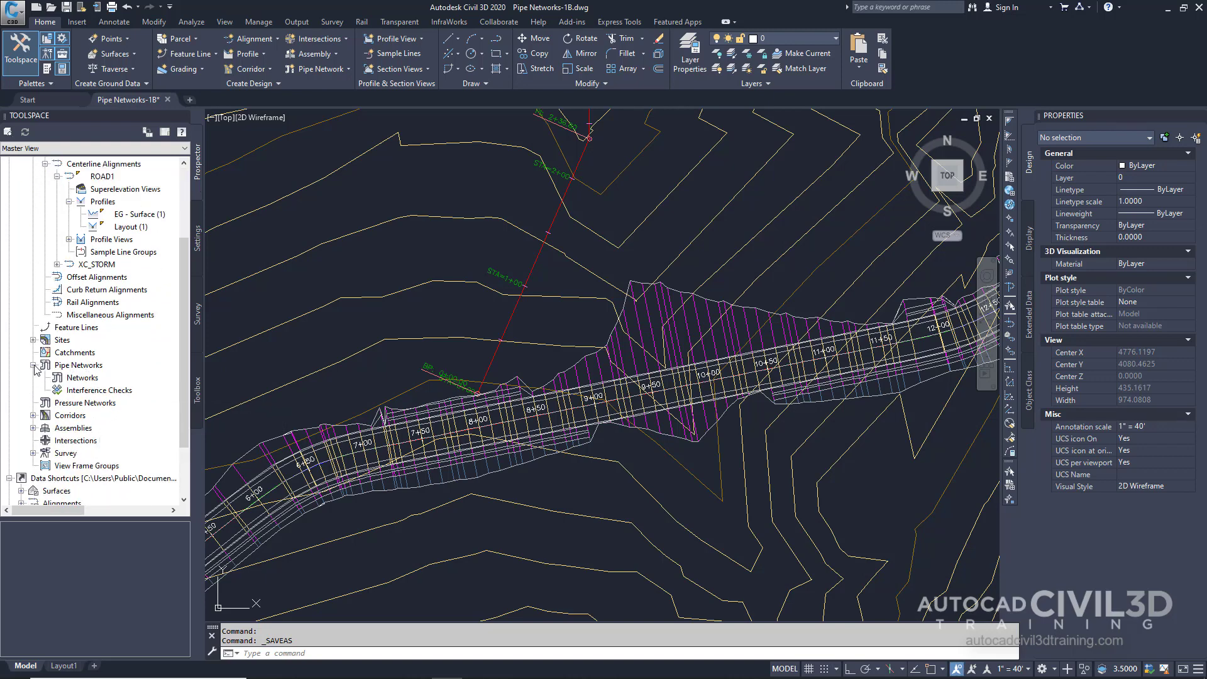
Step: Start pipe network creation by layout from the Networks menu and the Create Design ribbon
right_click(88, 378)
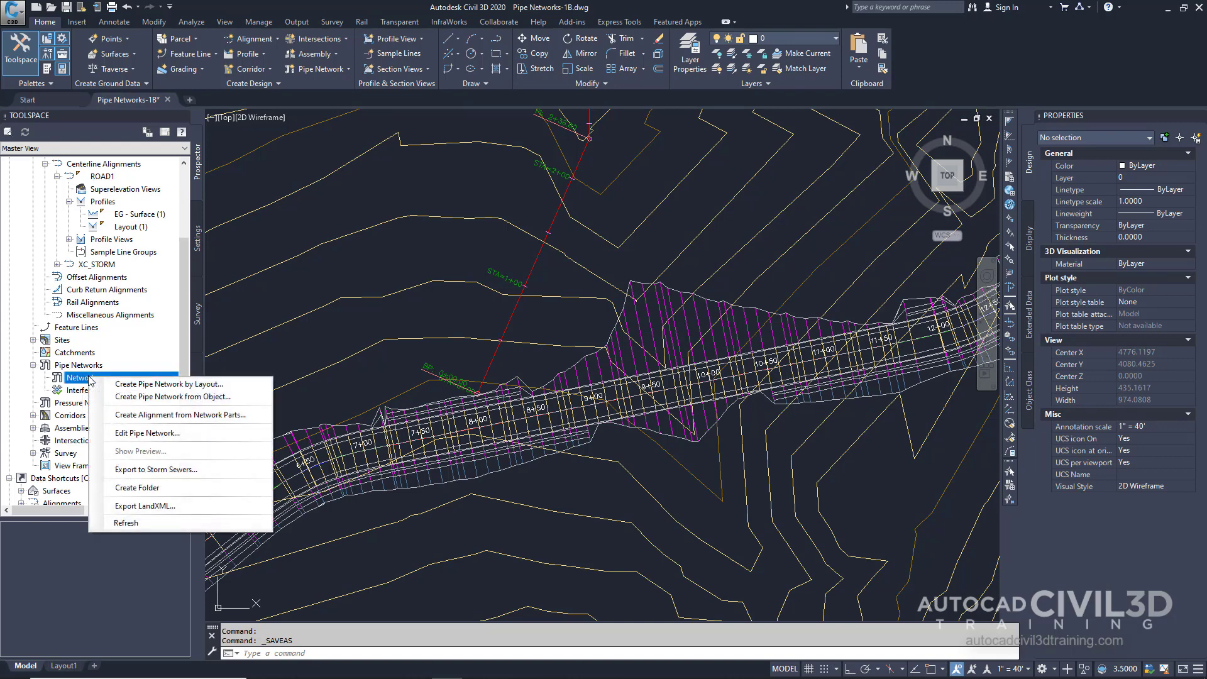
left_click(245, 385)
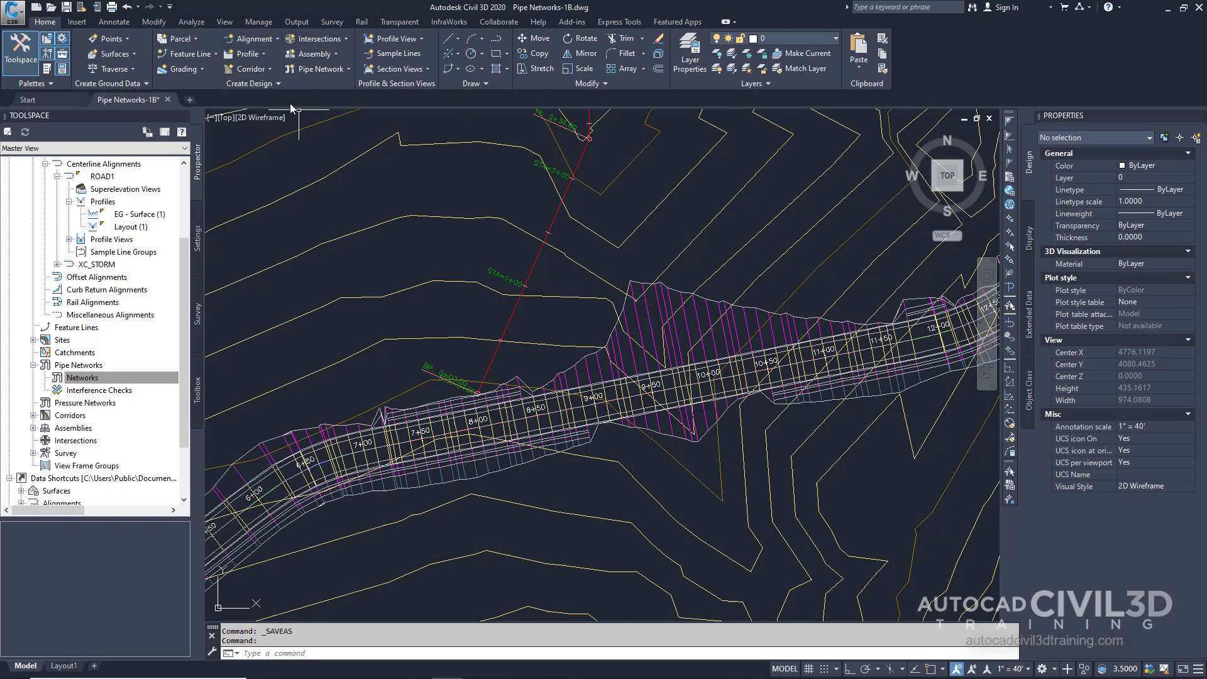
left_click(348, 69)
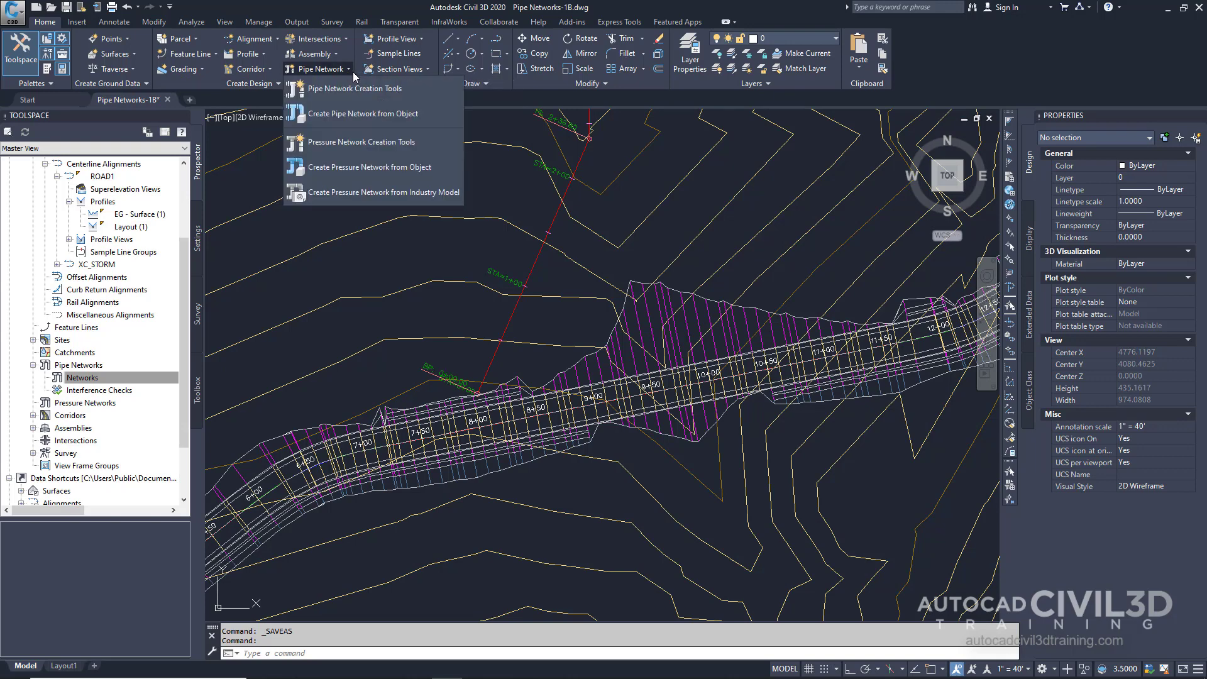
Step: Create Network - (1) using surface ROAD1_SURF and alignment ROAD1 in Pipe Network Creation Tools
left_click(413, 92)
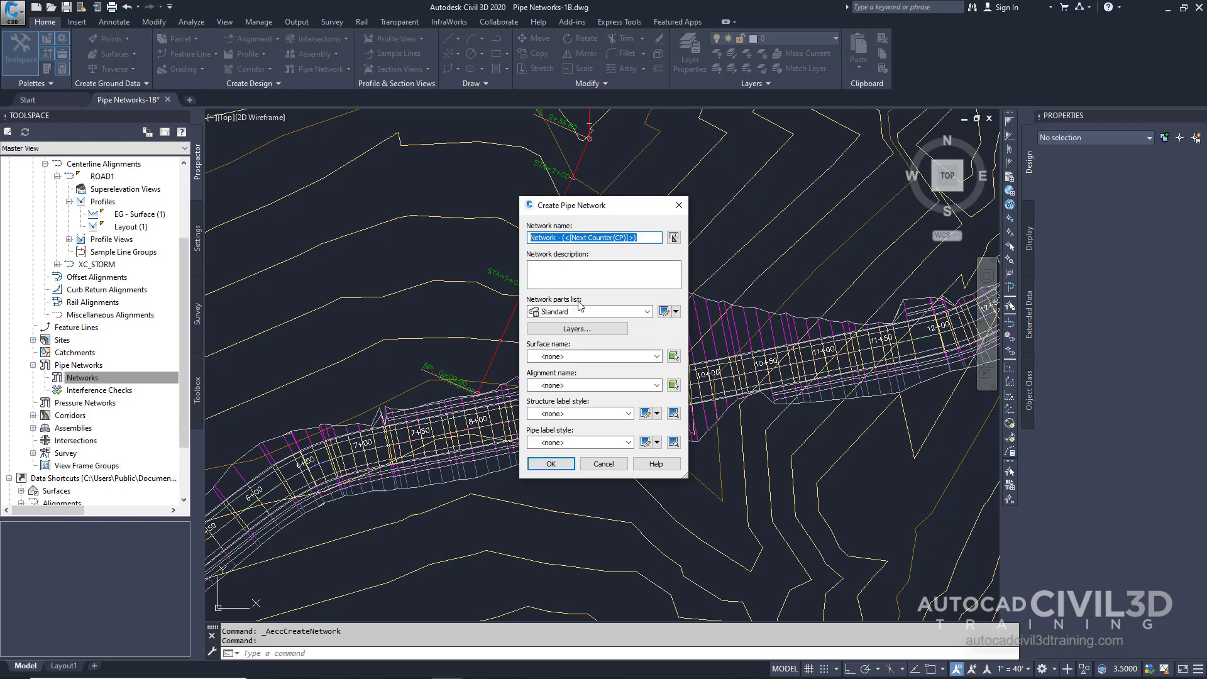
left_click(584, 356)
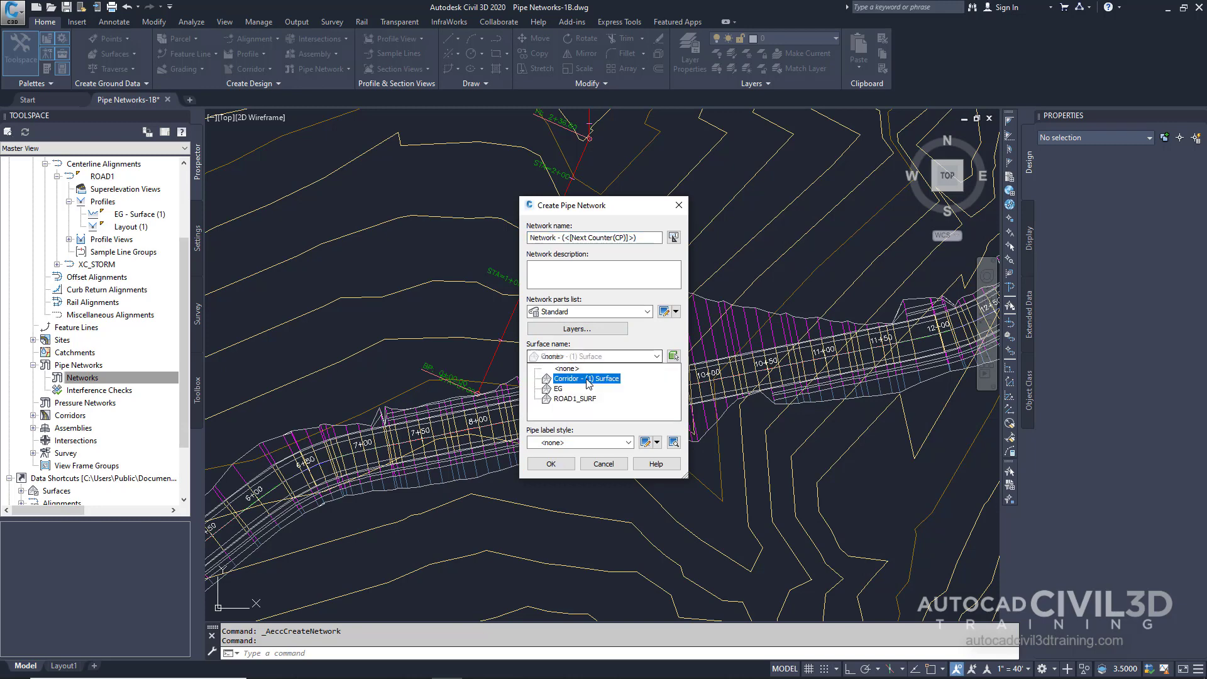
left_click(592, 400)
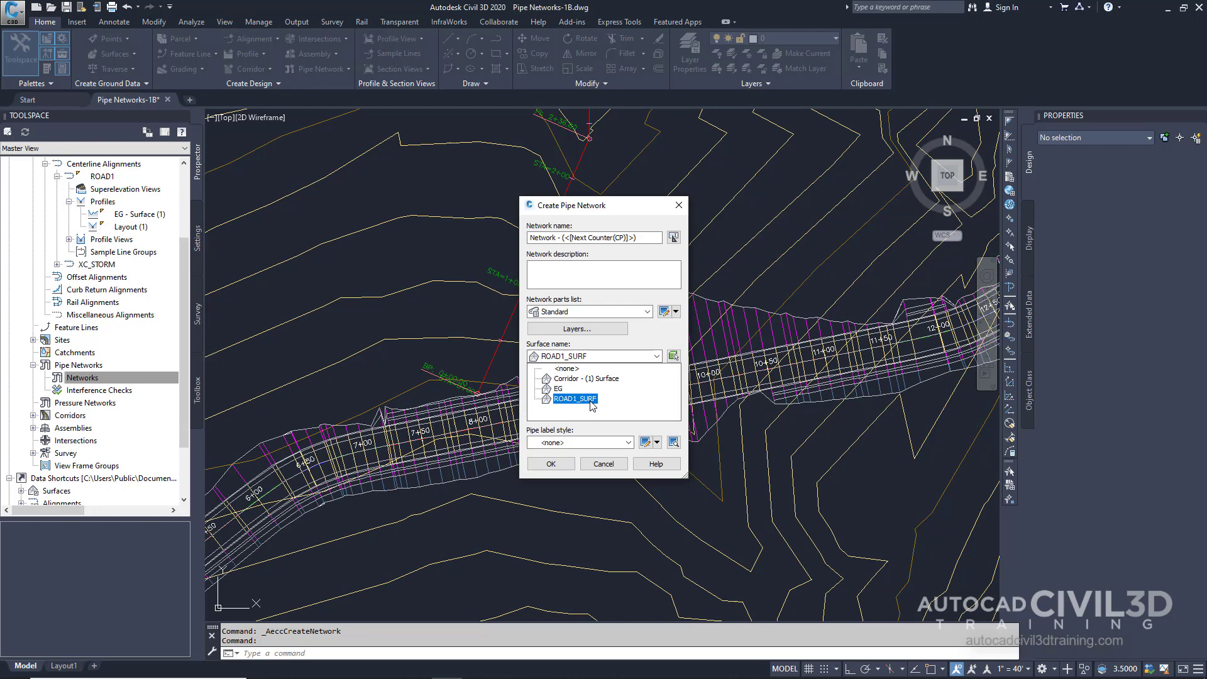
left_click(591, 401)
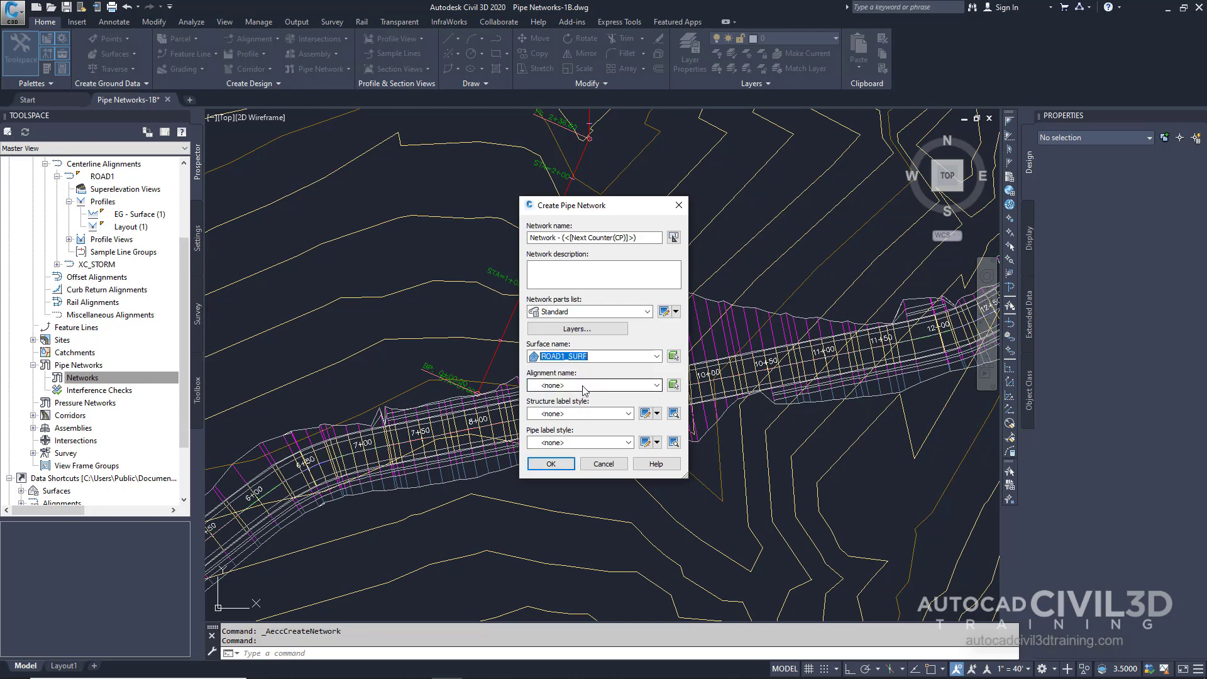
left_click(583, 386)
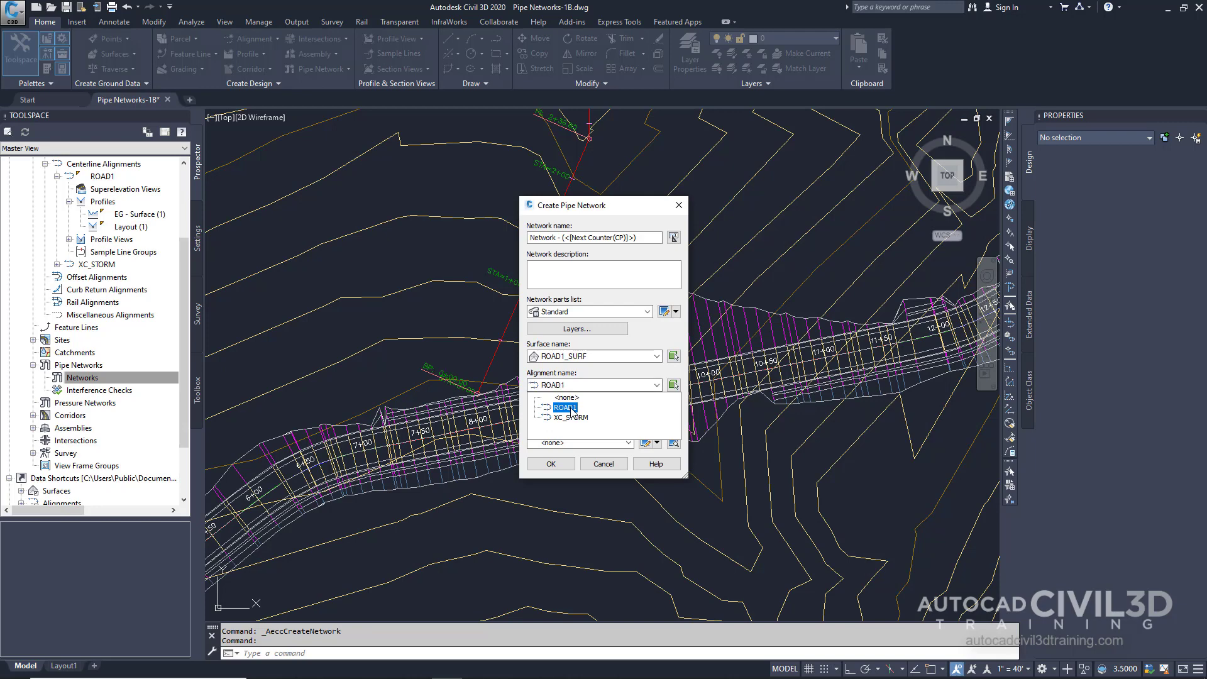
left_click(565, 407)
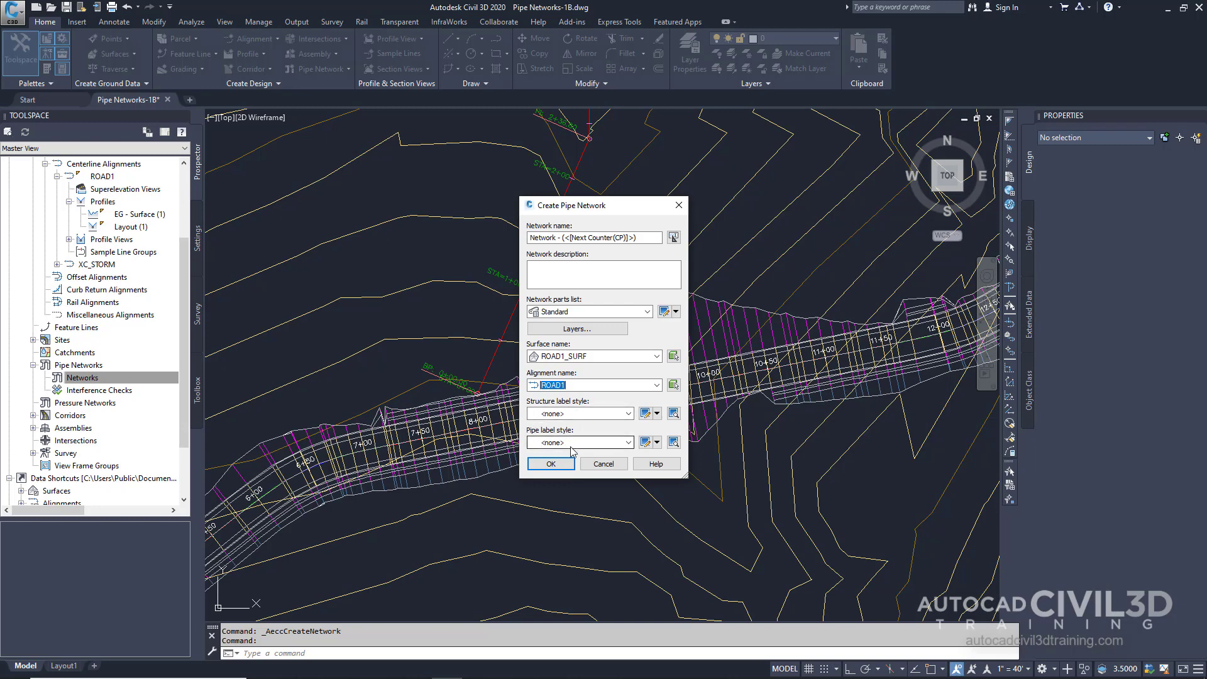
left_click(557, 467)
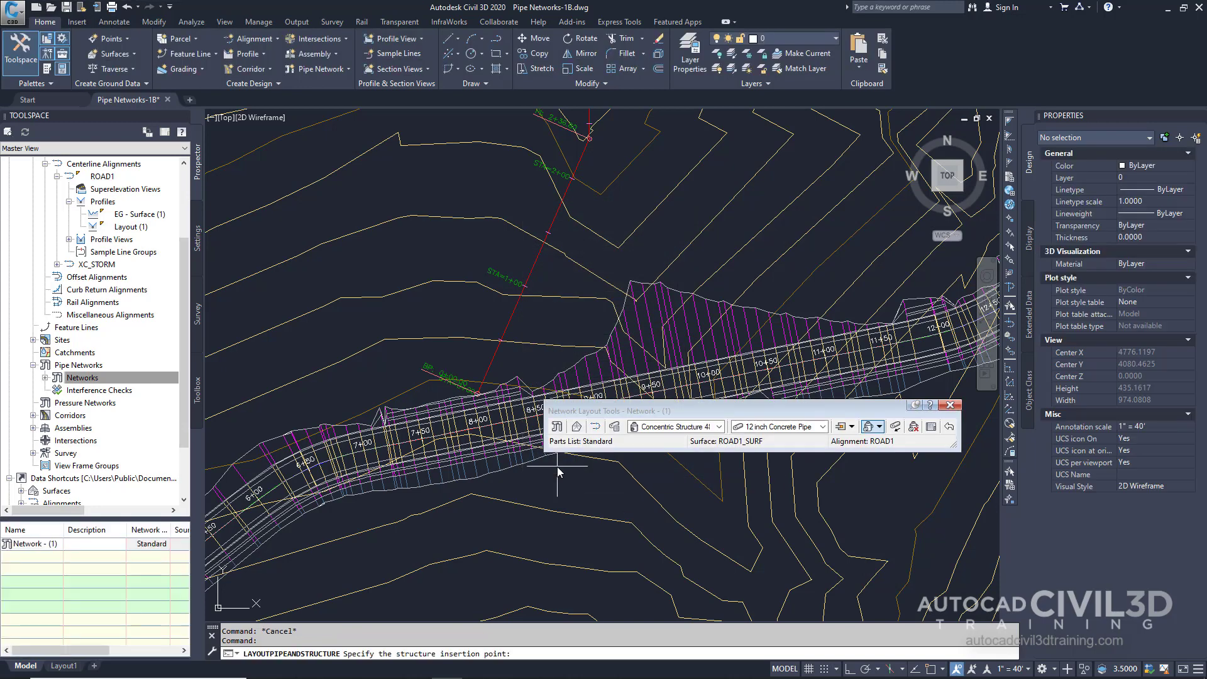
Step: Move Network Layout Tools to the top and expand Networks > Network - (1) in Prospector
left_click_drag(702, 415, 472, 200)
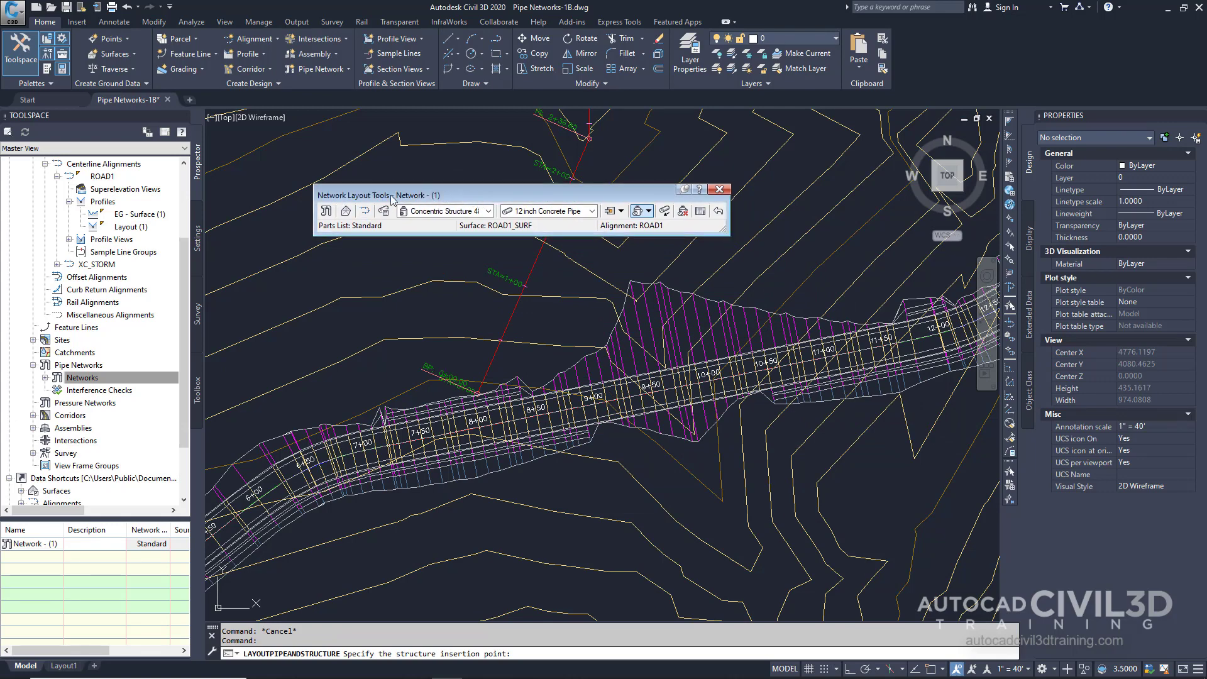
left_click(44, 378)
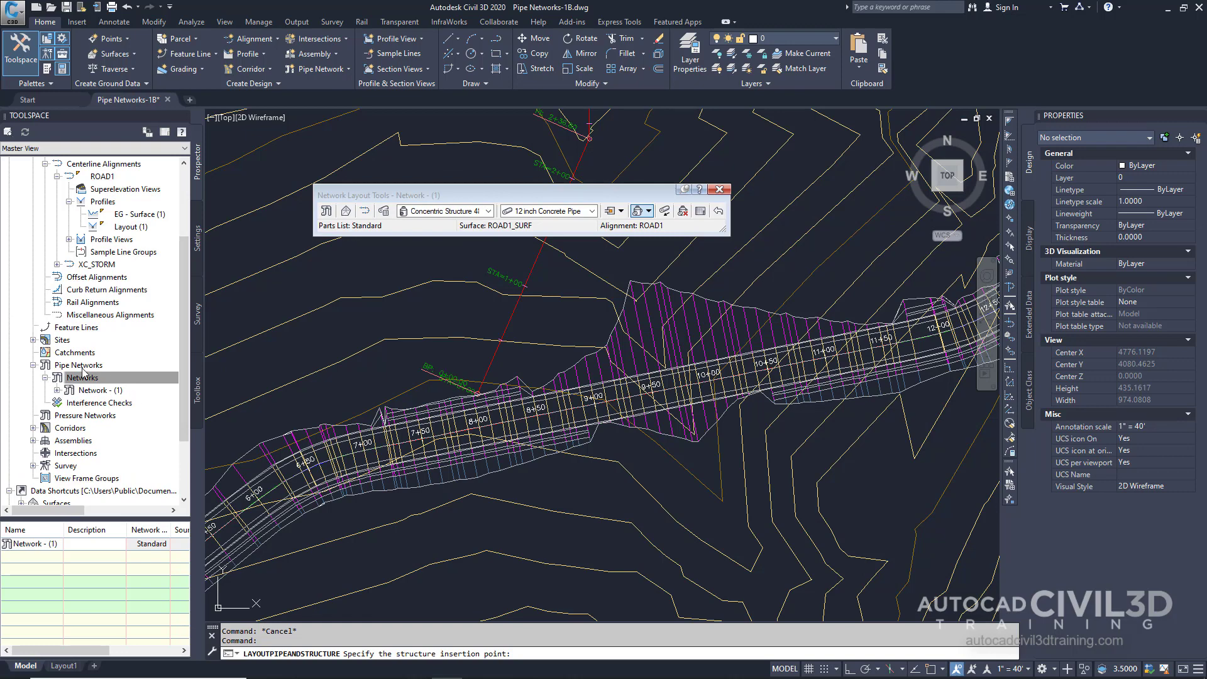
left_click(57, 390)
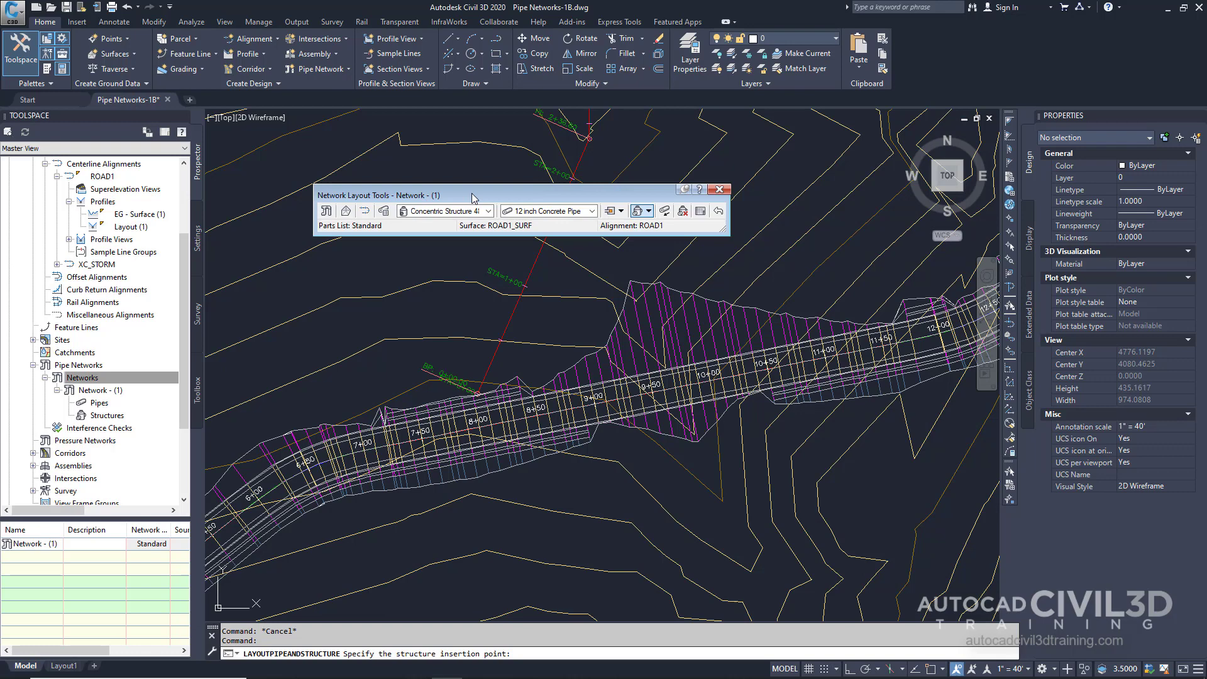
Step: Pick Eccentric Structure 48 and 18 inch Concrete Pipe, then start the pipes-and-structures layout
left_click(489, 211)
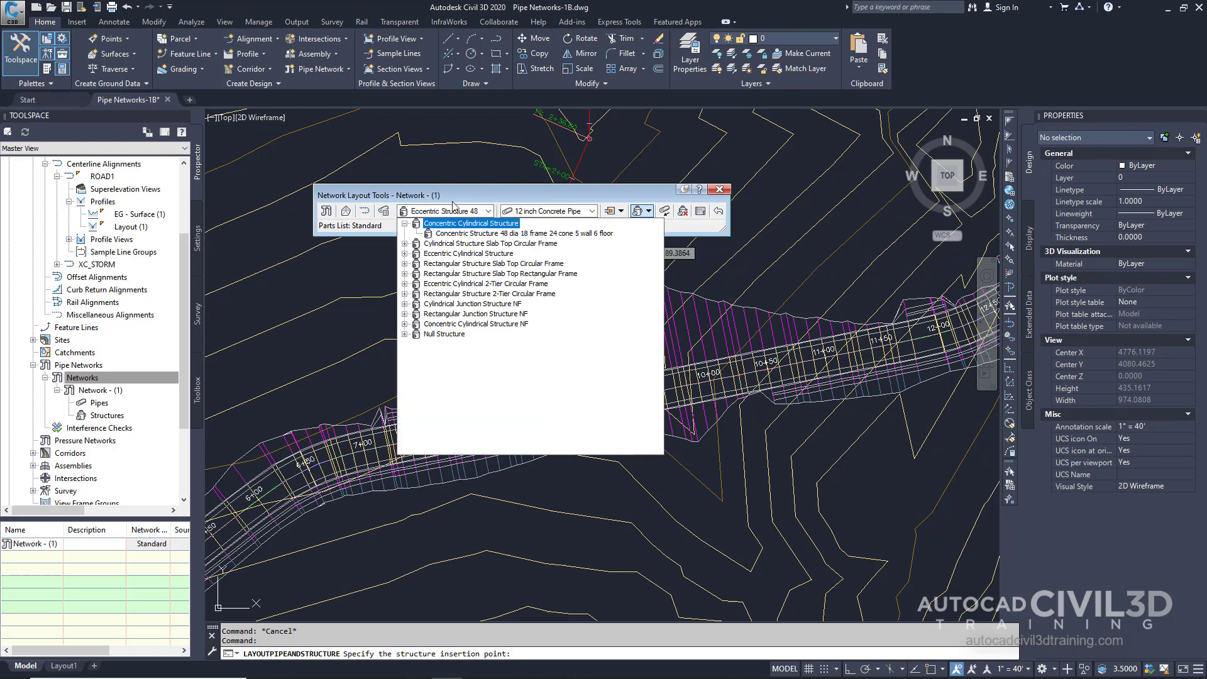
left_click(405, 254)
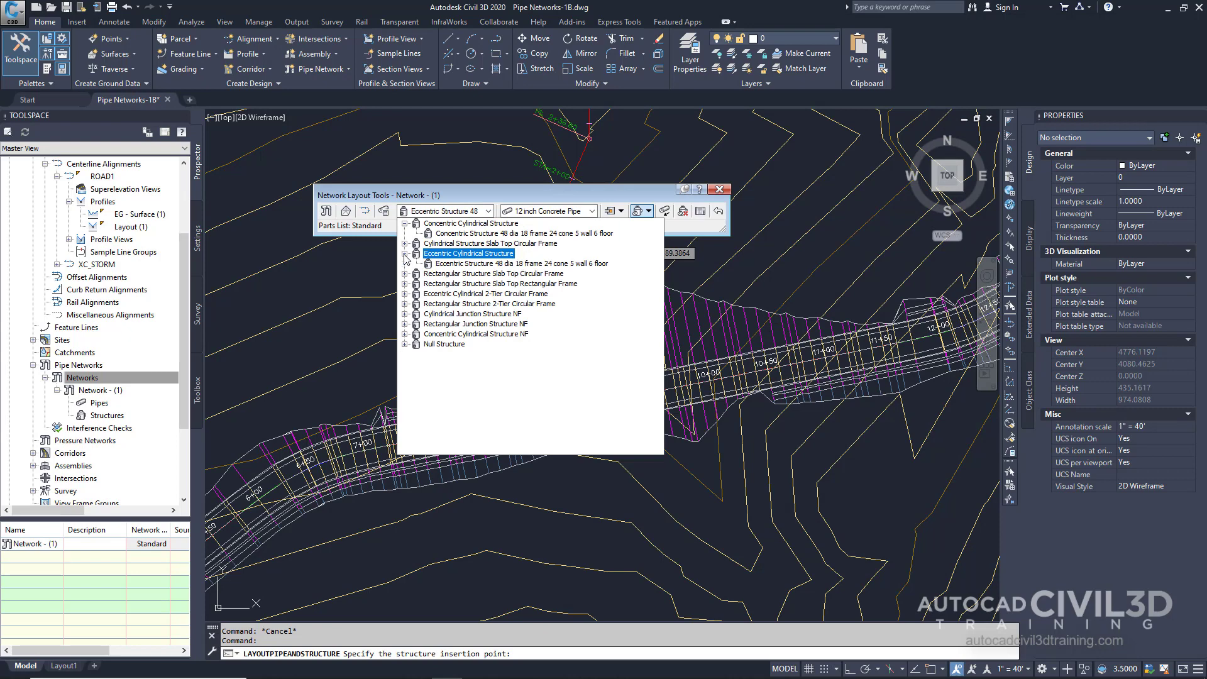
left_click(456, 264)
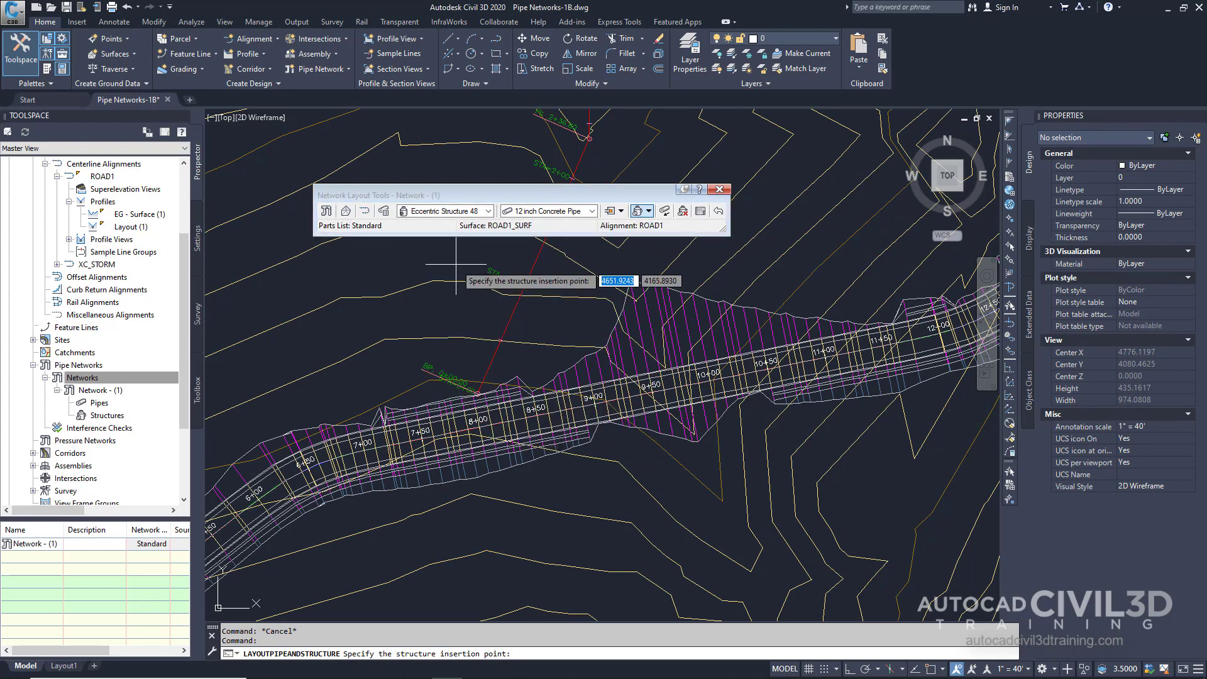
left_click(592, 211)
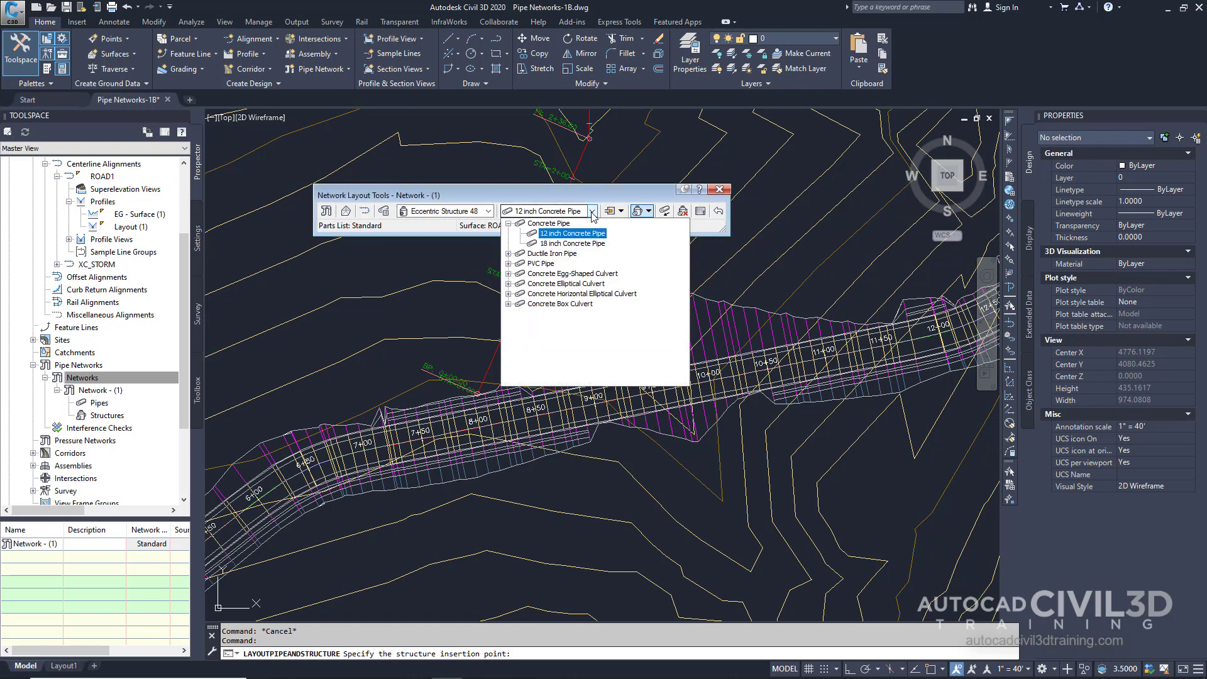
left_click(570, 244)
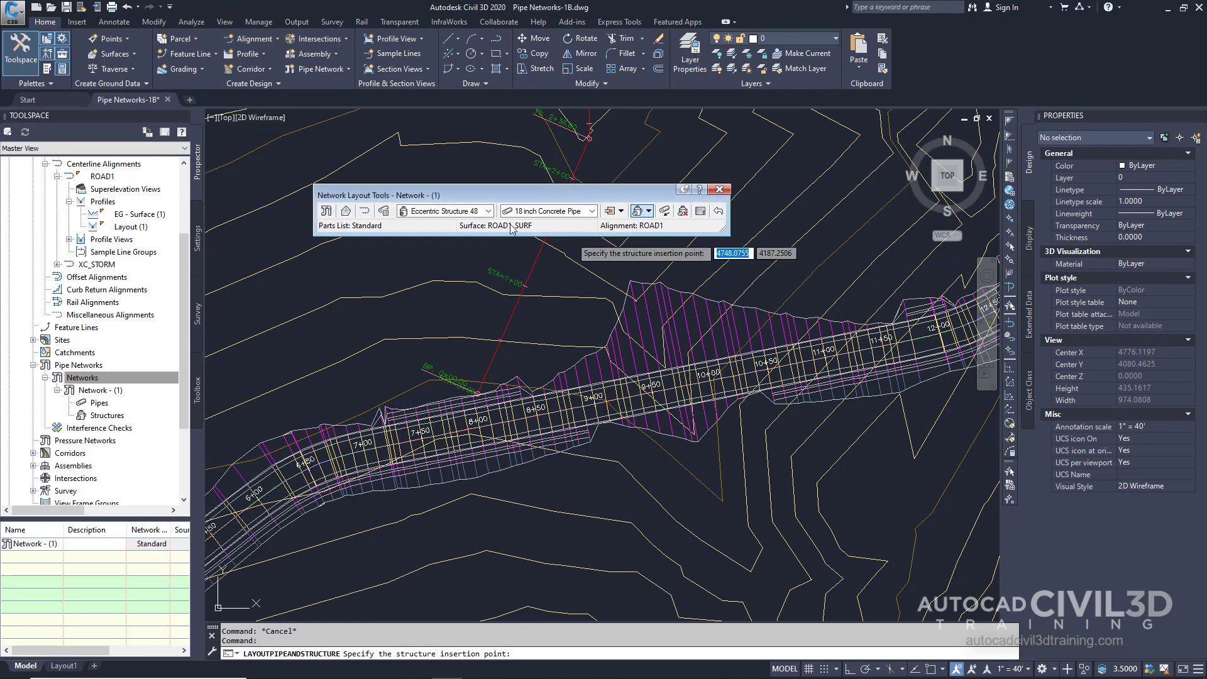
left_click(648, 213)
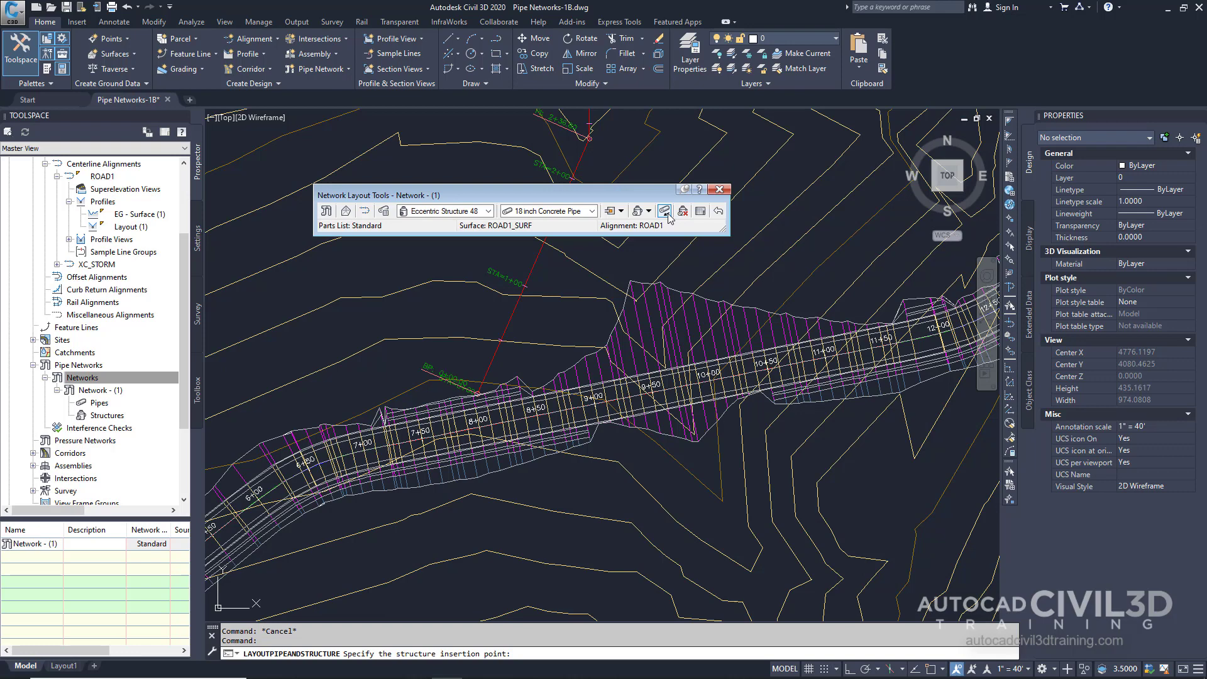
left_click(664, 212)
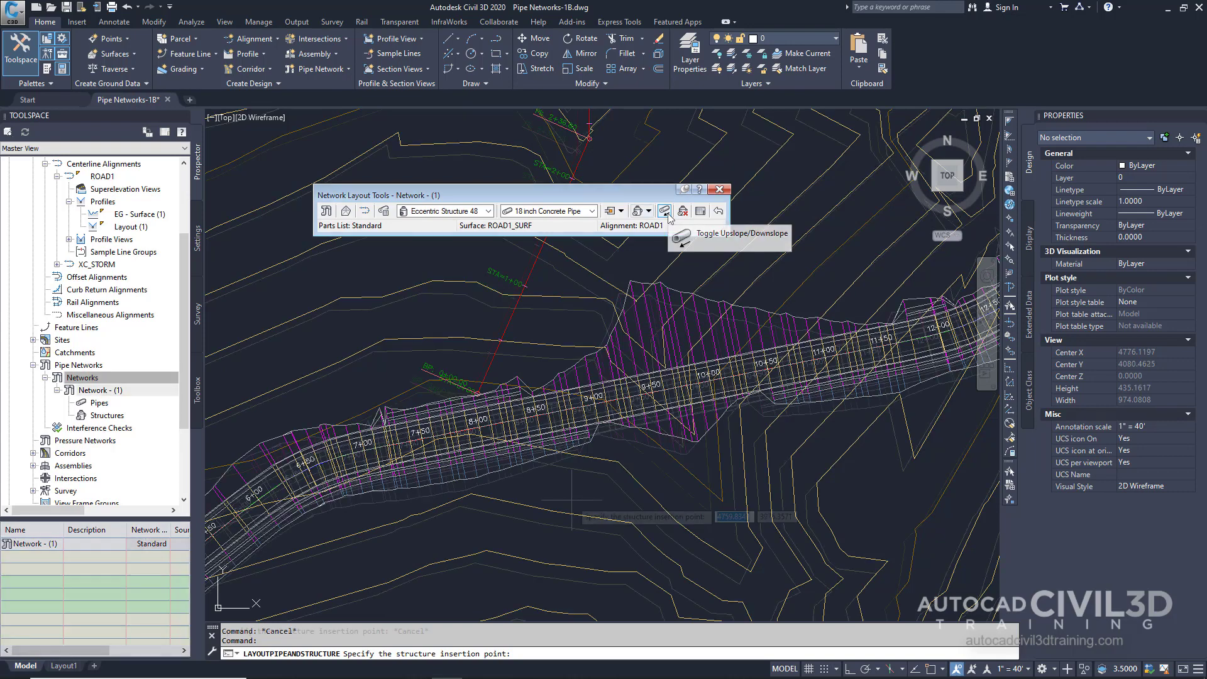
middle_click_drag(629, 466, 571, 500)
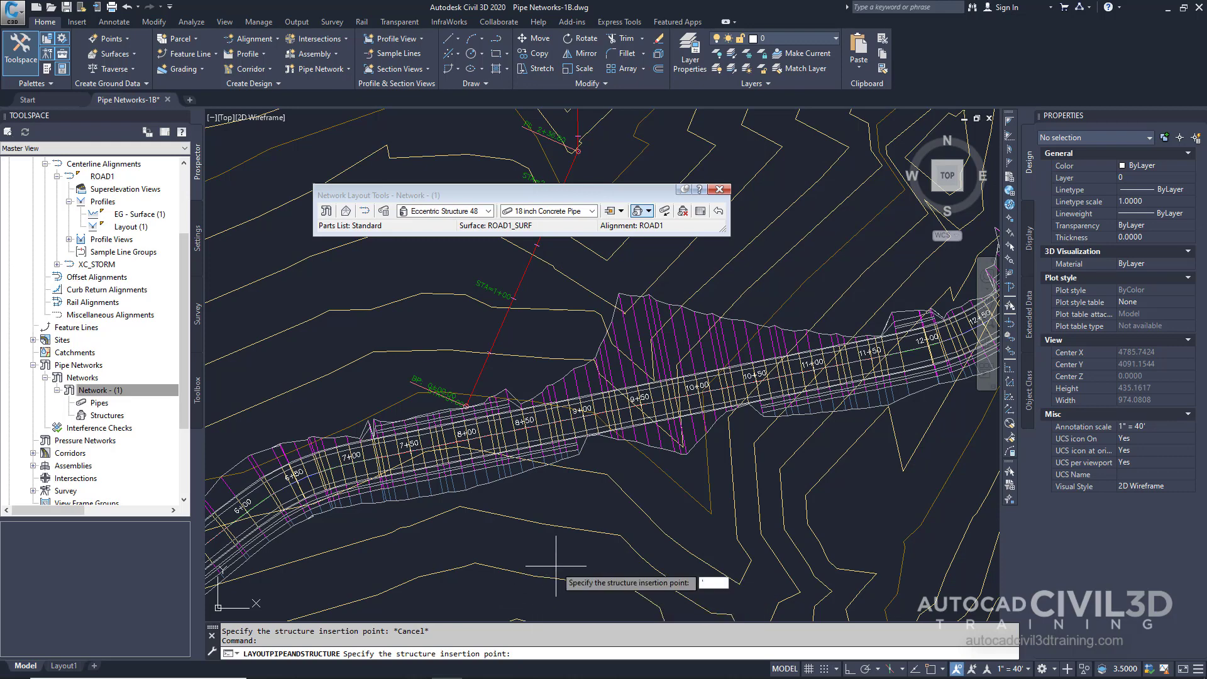
Step: Place the first structure with 'SO on ROAD1 at station 700, offset -15
type("o")
key("Return")
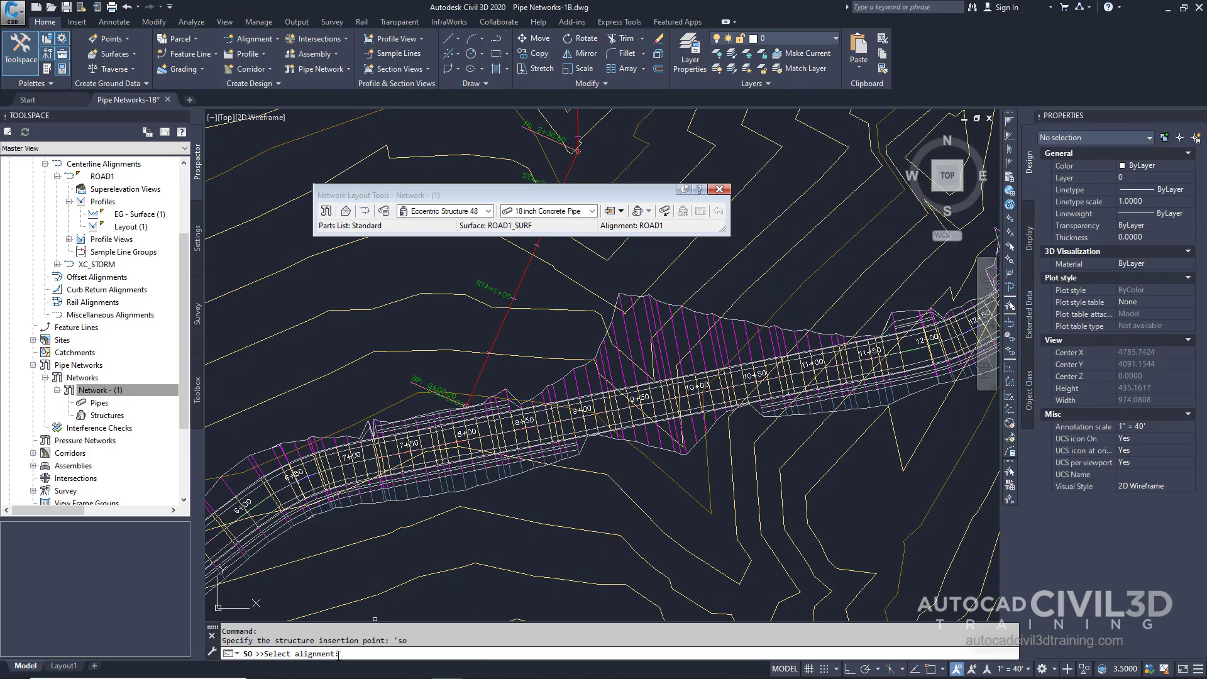
scroll(534, 421, "up", 4)
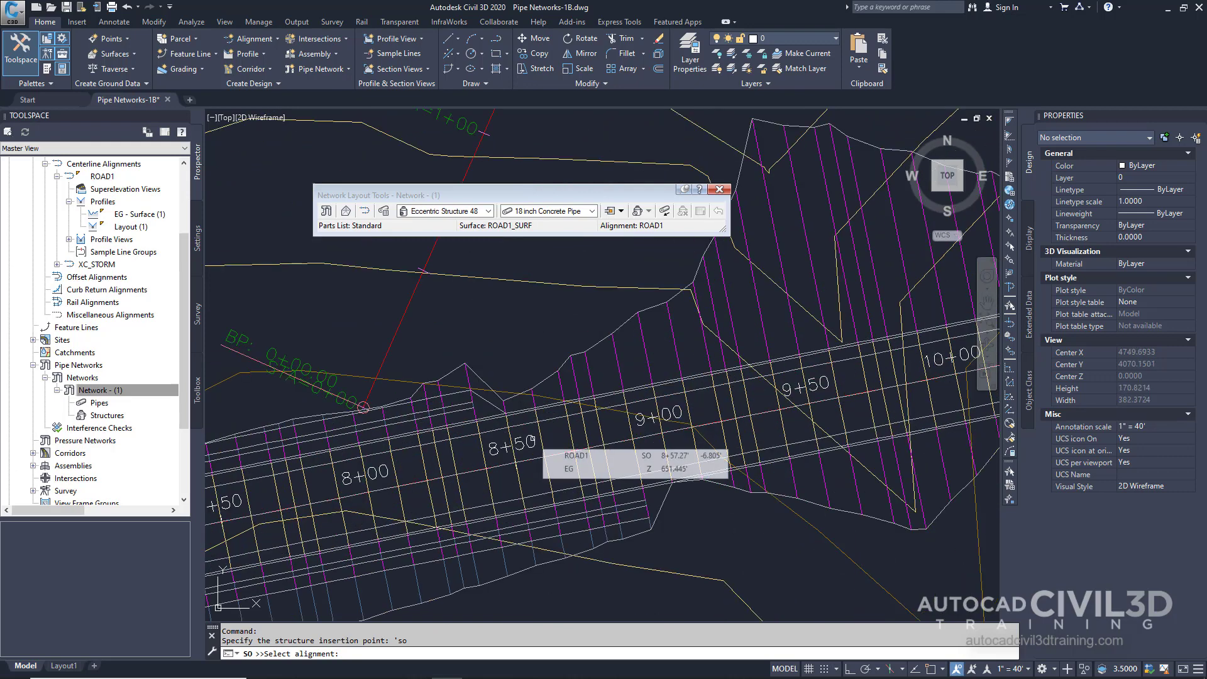
left_click(532, 438)
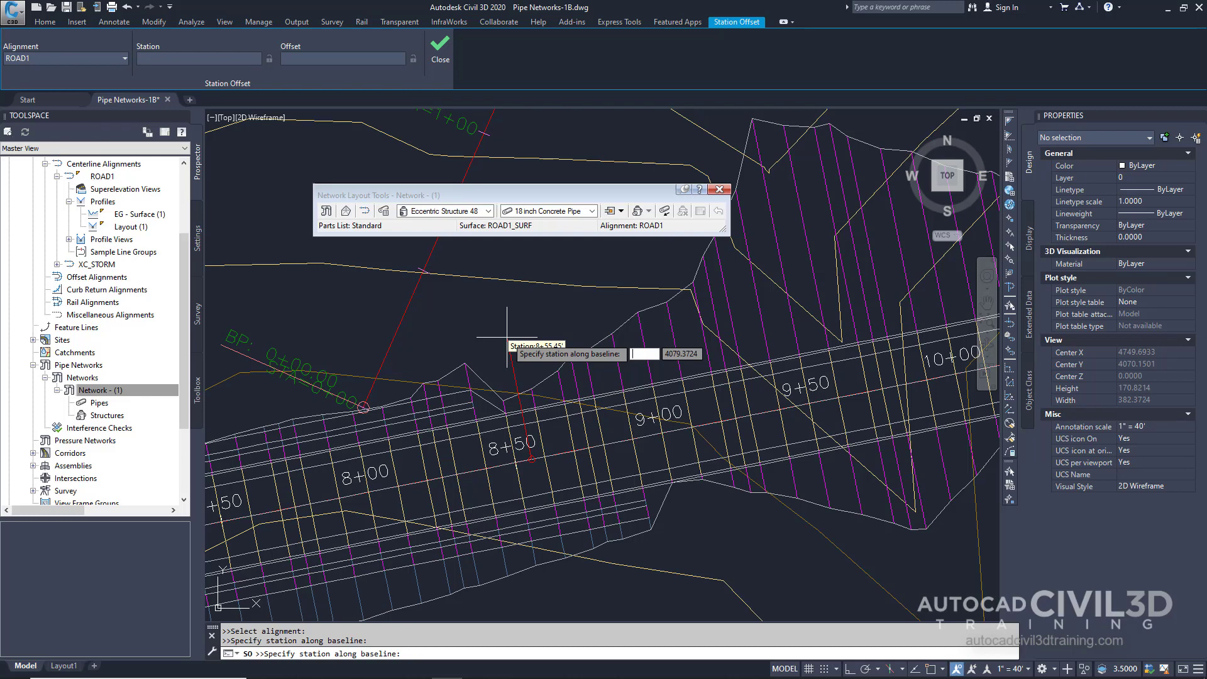
type("700")
key("Return")
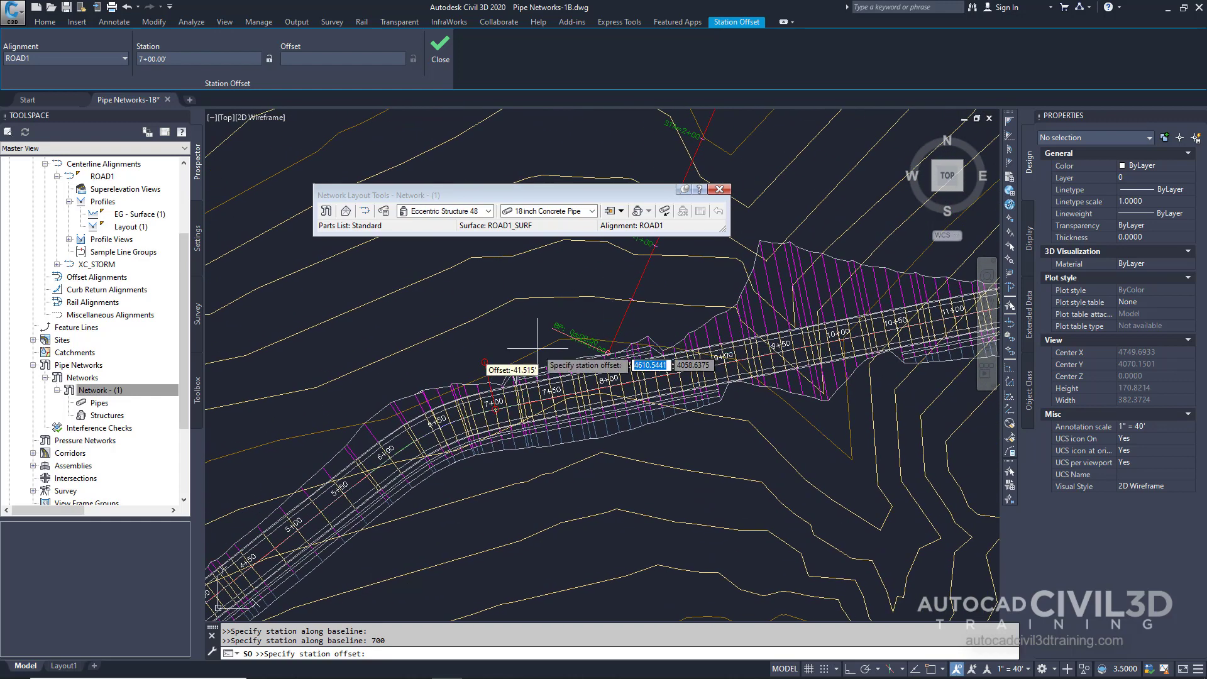
key("BackSpace")
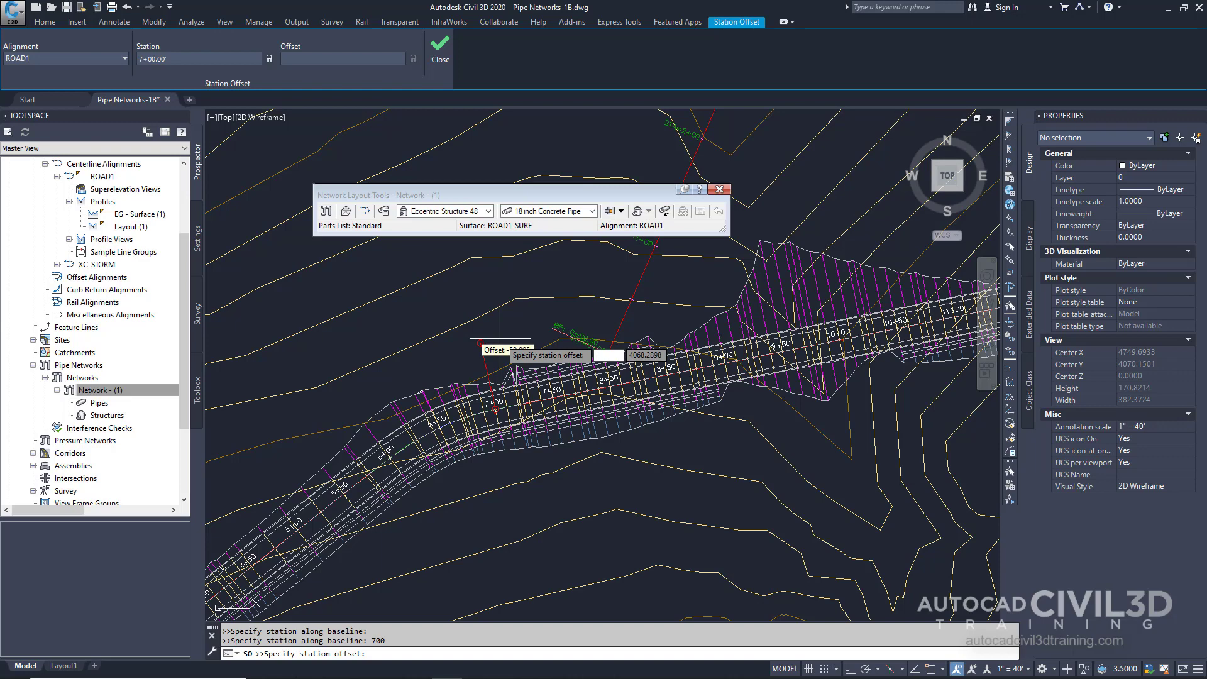
type("-15")
key("Return")
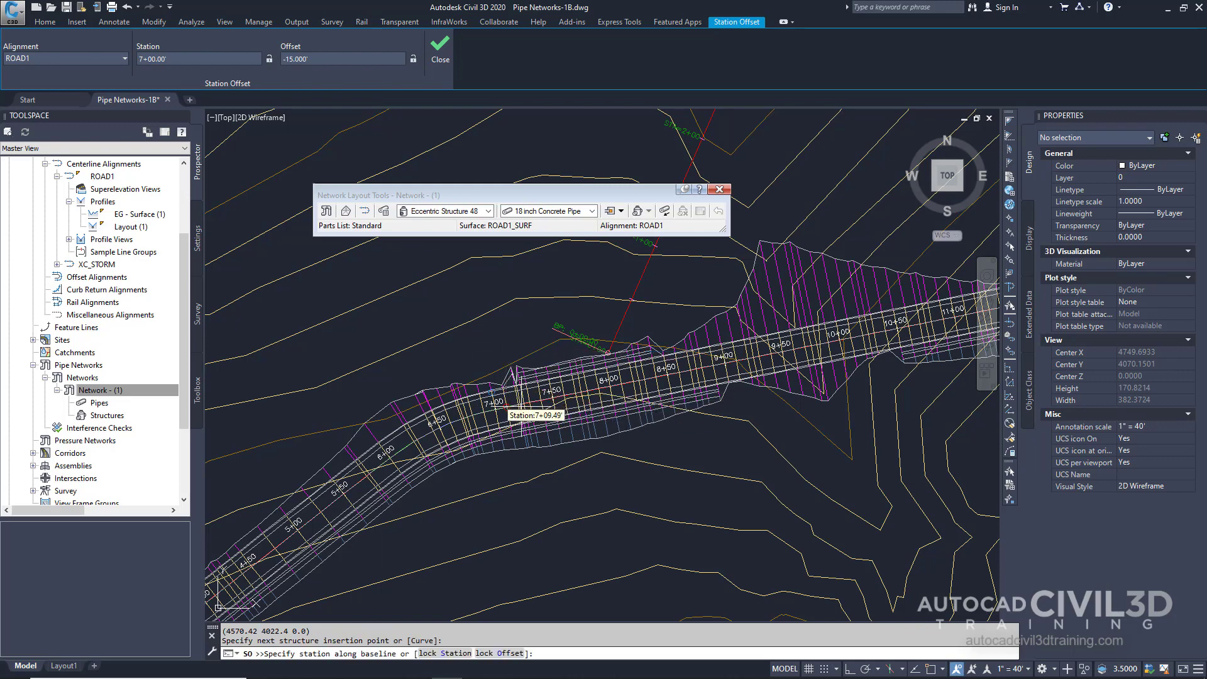
Step: Place the second structure and connecting pipe at station 800, offset -15
scroll(507, 398, "up", 6)
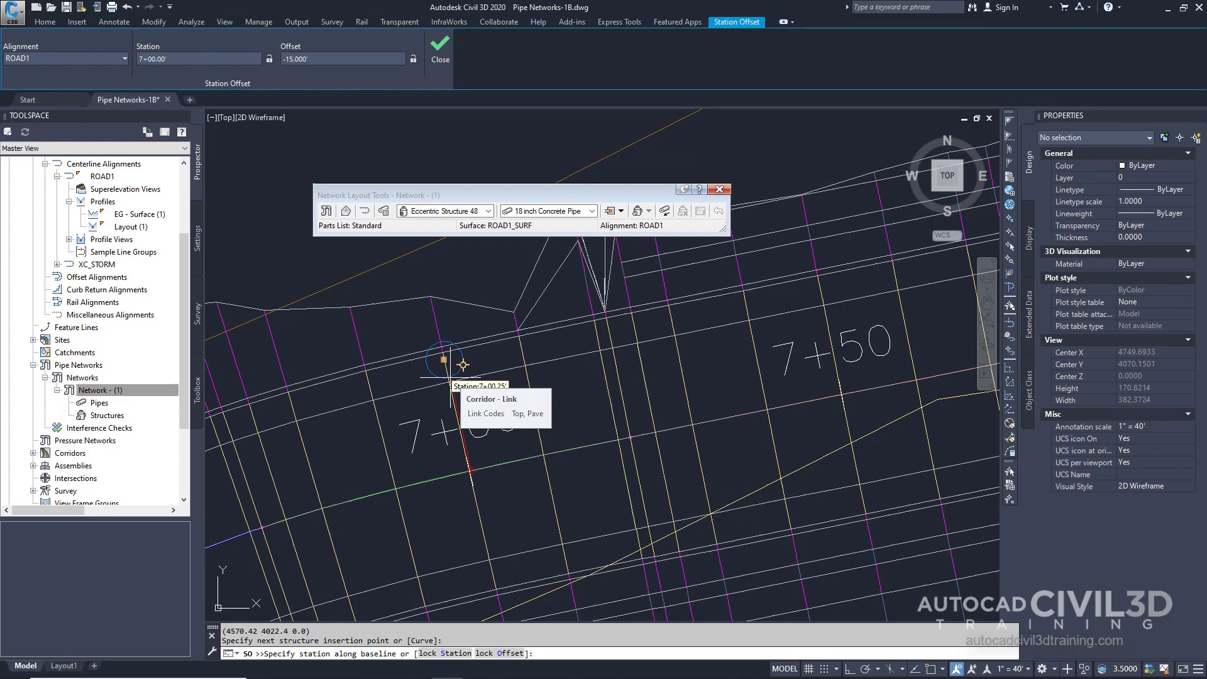
type("800")
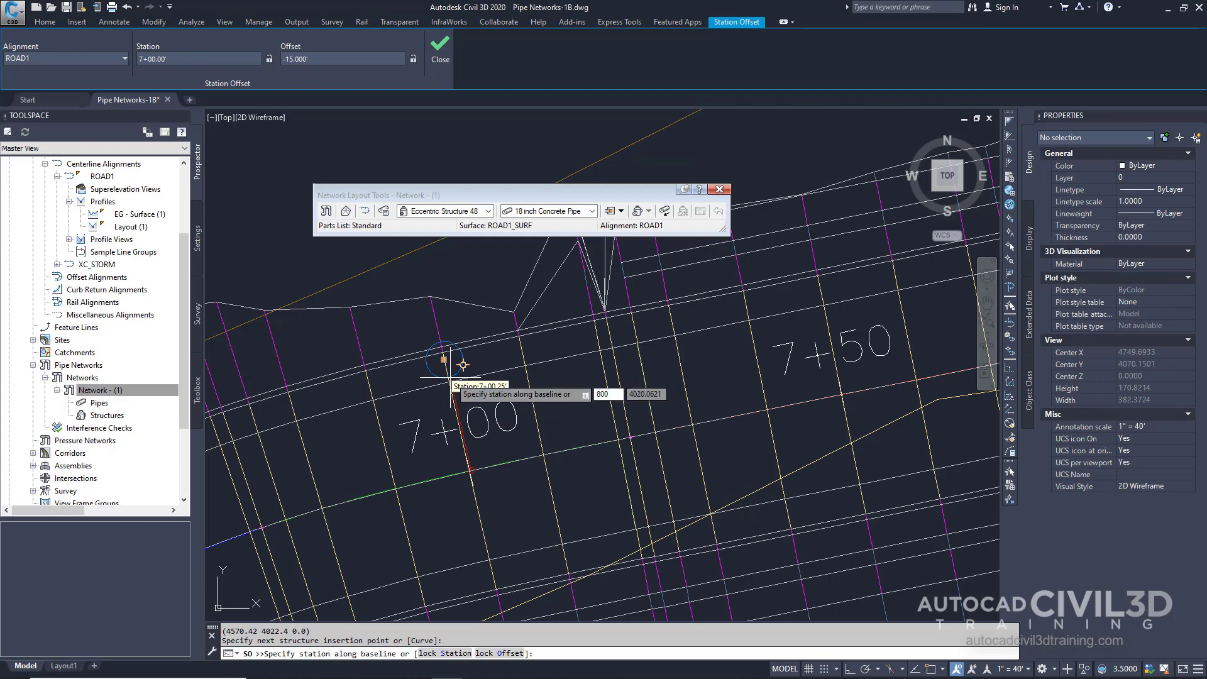
key("Return")
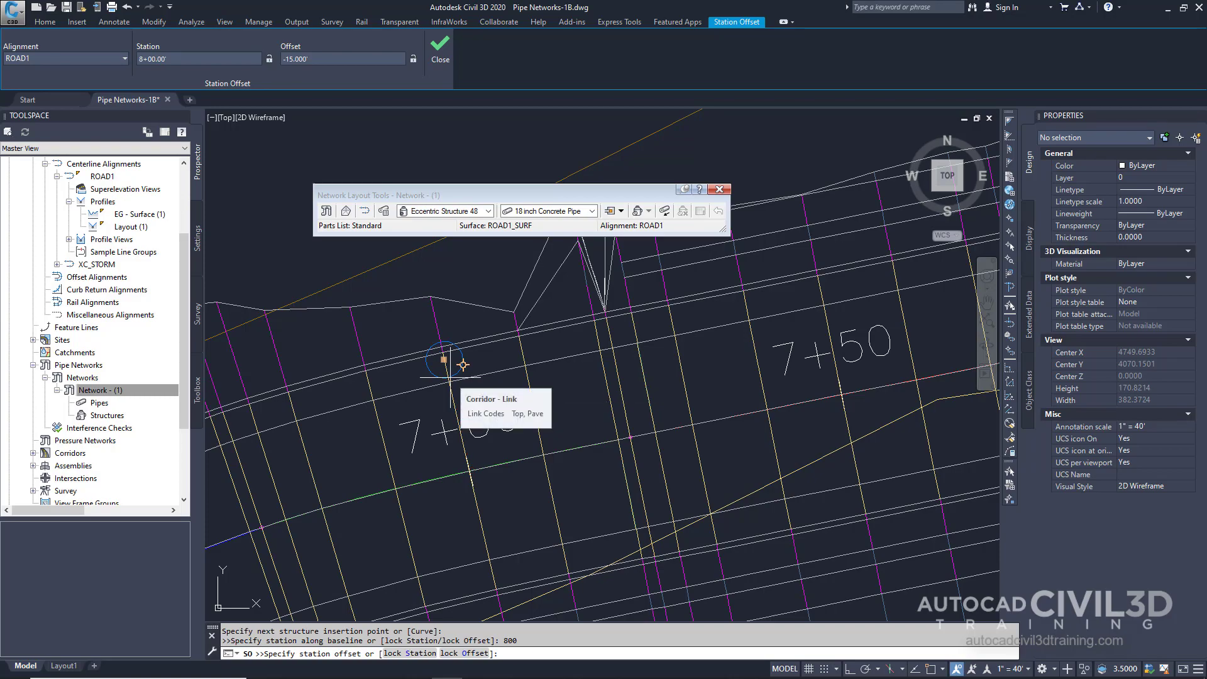
type("-15")
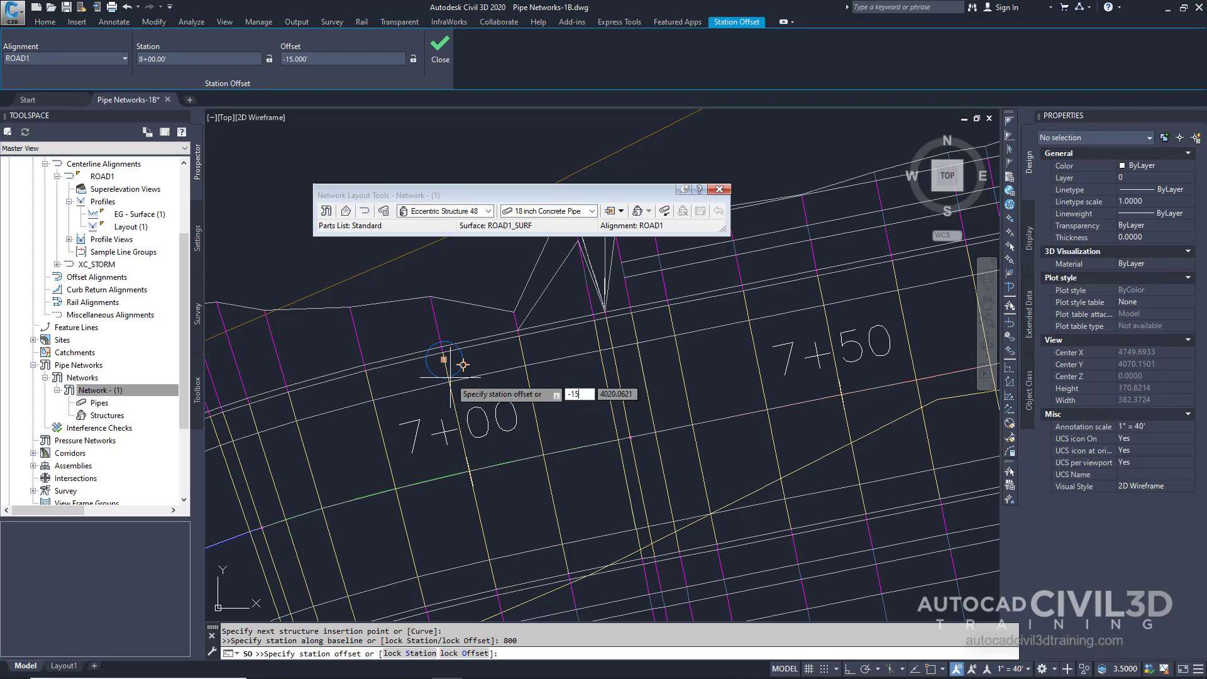
key("Return")
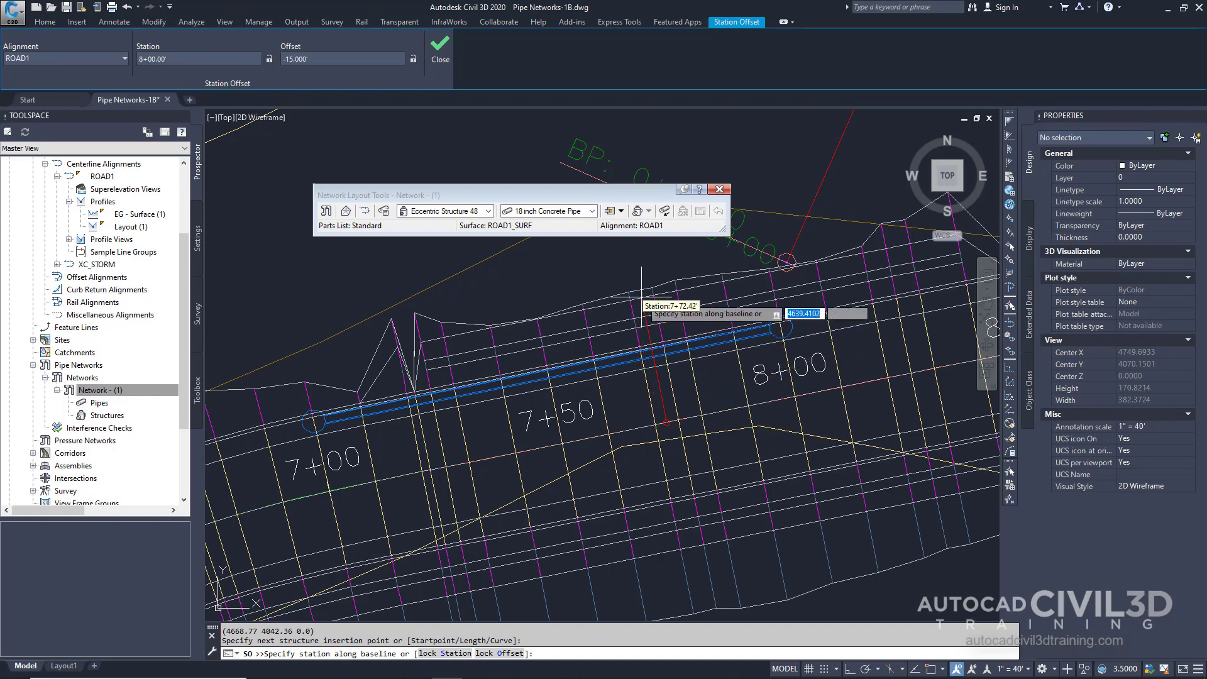
Step: Toggle upslope/downslope and continue structures by station/offset through 12+50, then exit Station Offset
left_click(665, 211)
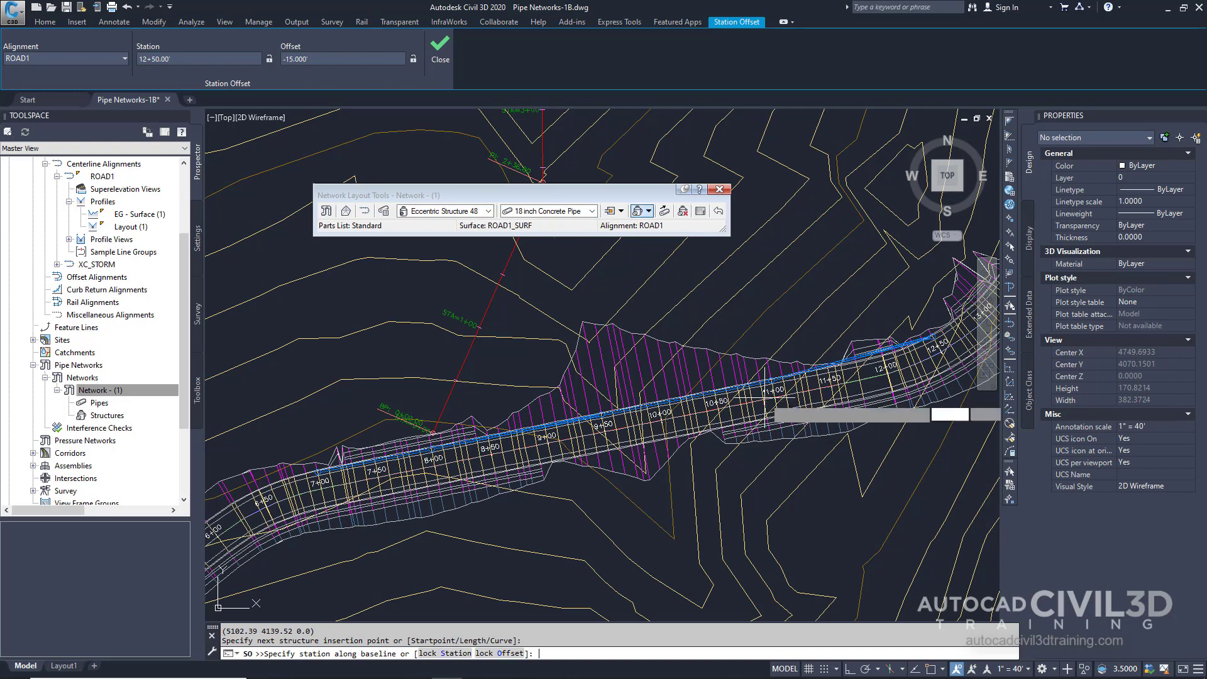
key("Escape")
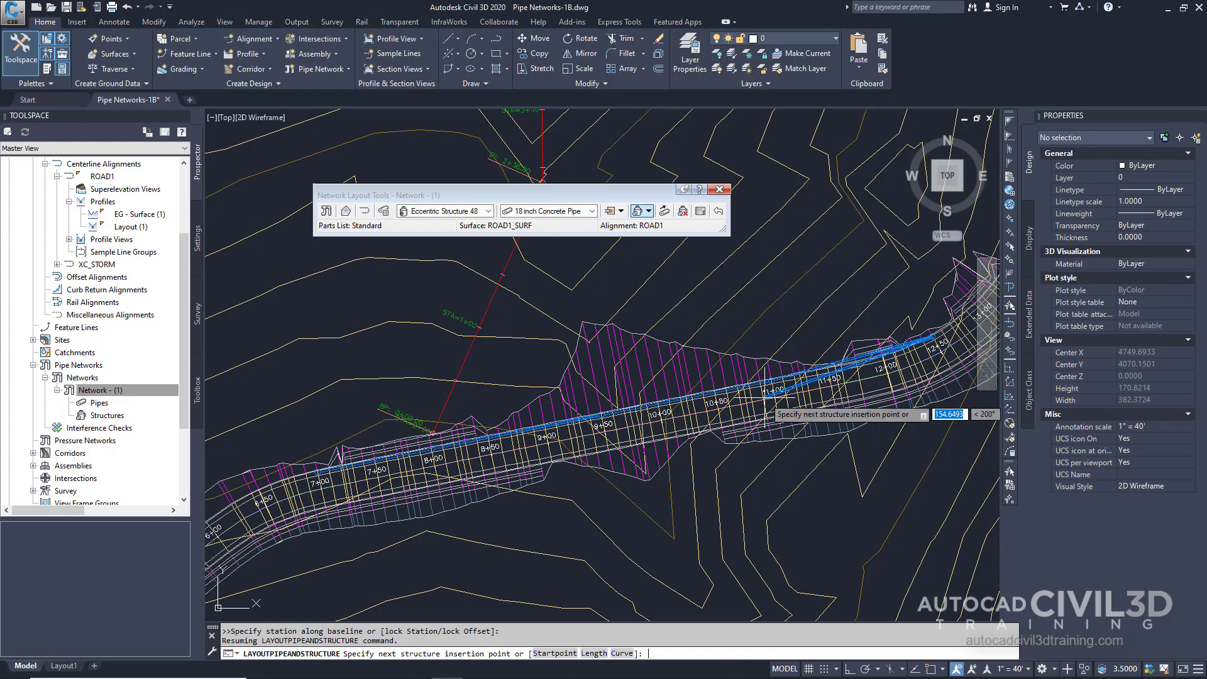
Step: End the layout, pan to 13+00, and restart Pipes and Structures from the 12+50 structure
key("Return")
scroll(850, 395, "up", 3)
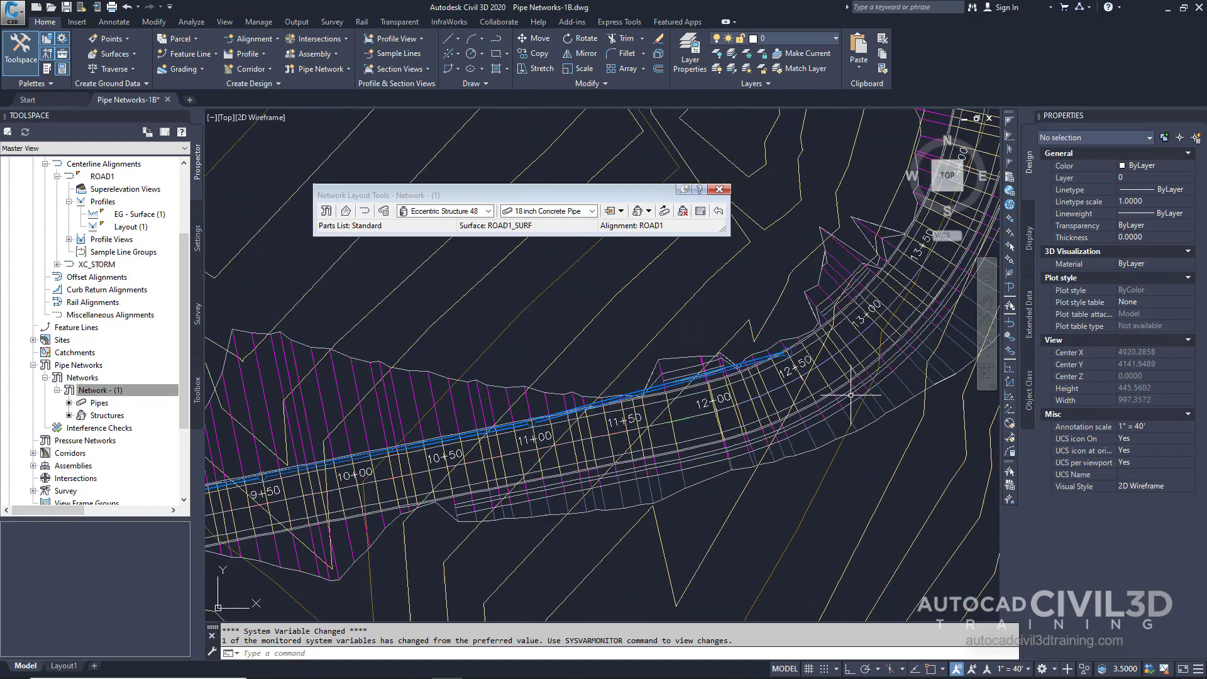
scroll(851, 395, "up", 2)
scroll(835, 393, "up", 2)
middle_click_drag(835, 393, 730, 474)
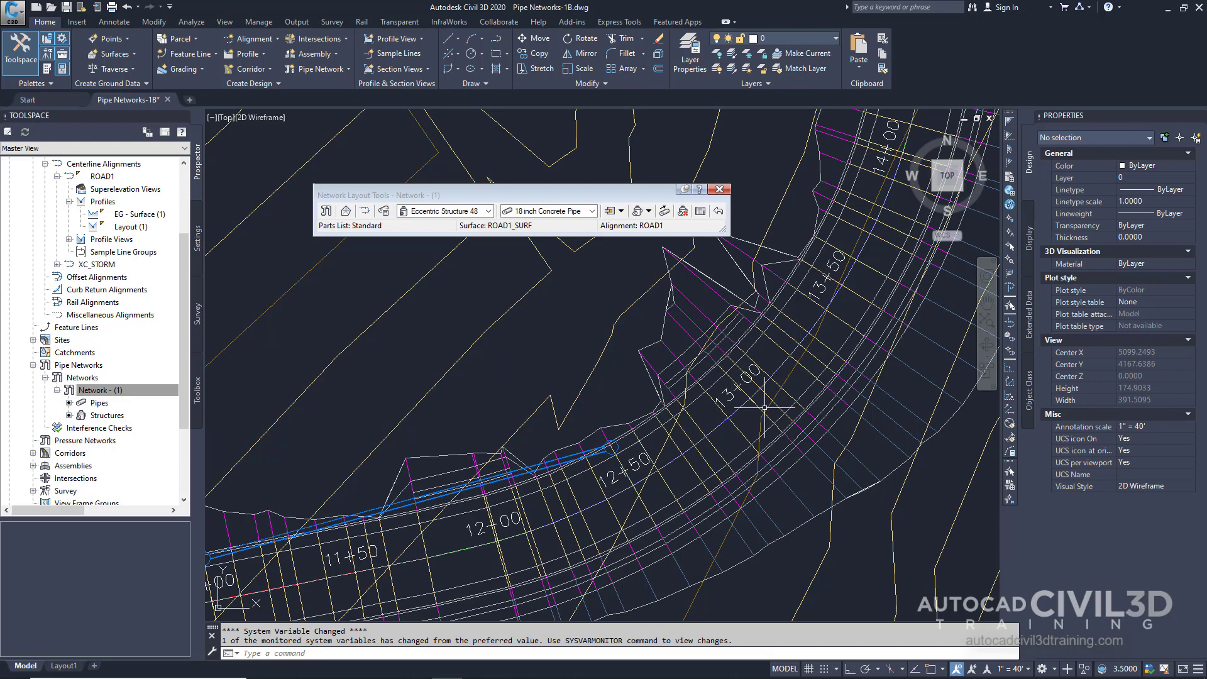
left_click(649, 211)
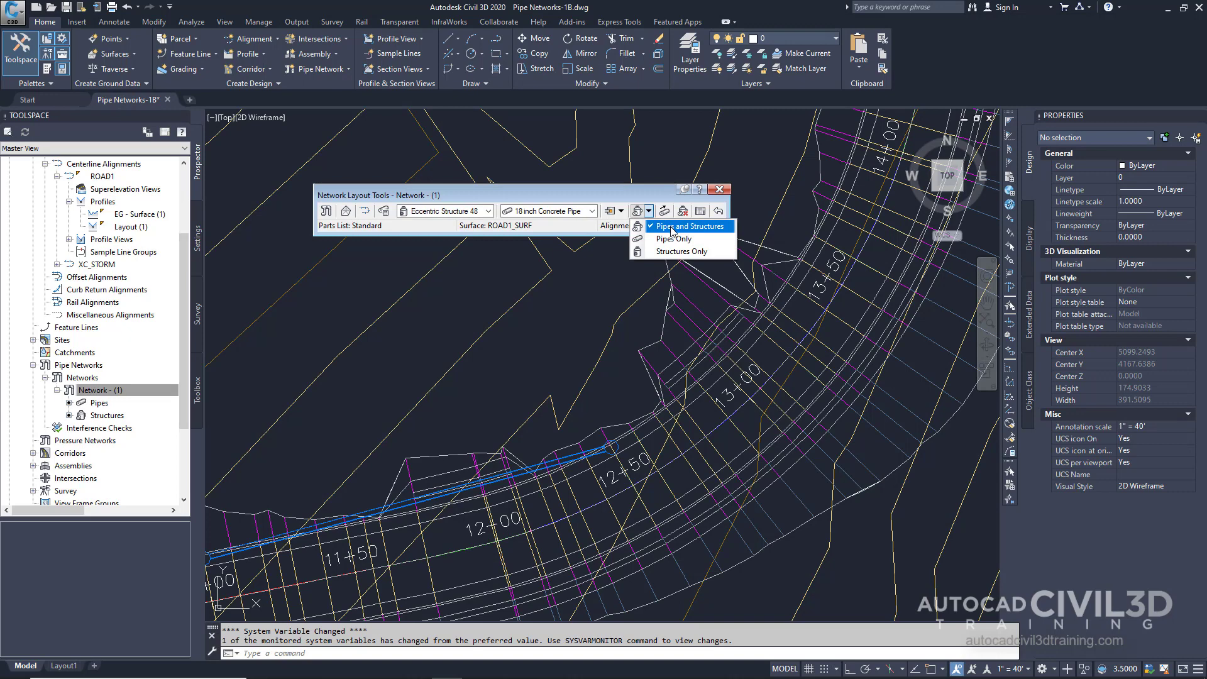
left_click(671, 228)
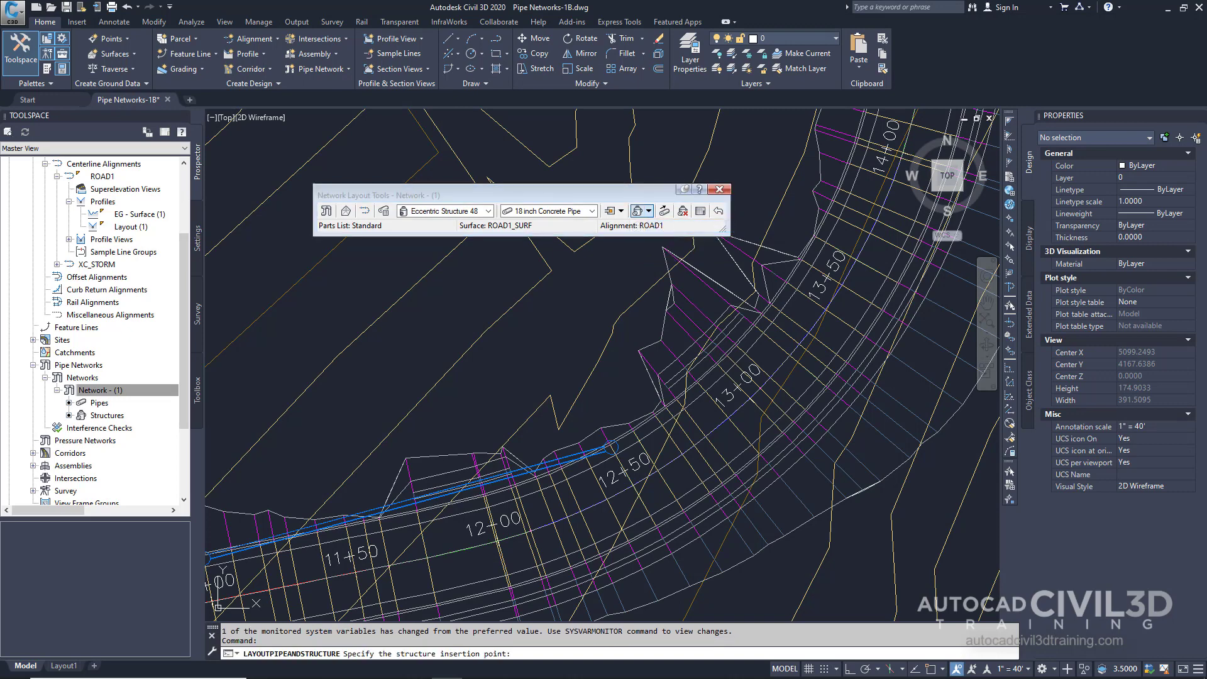
left_click(617, 447)
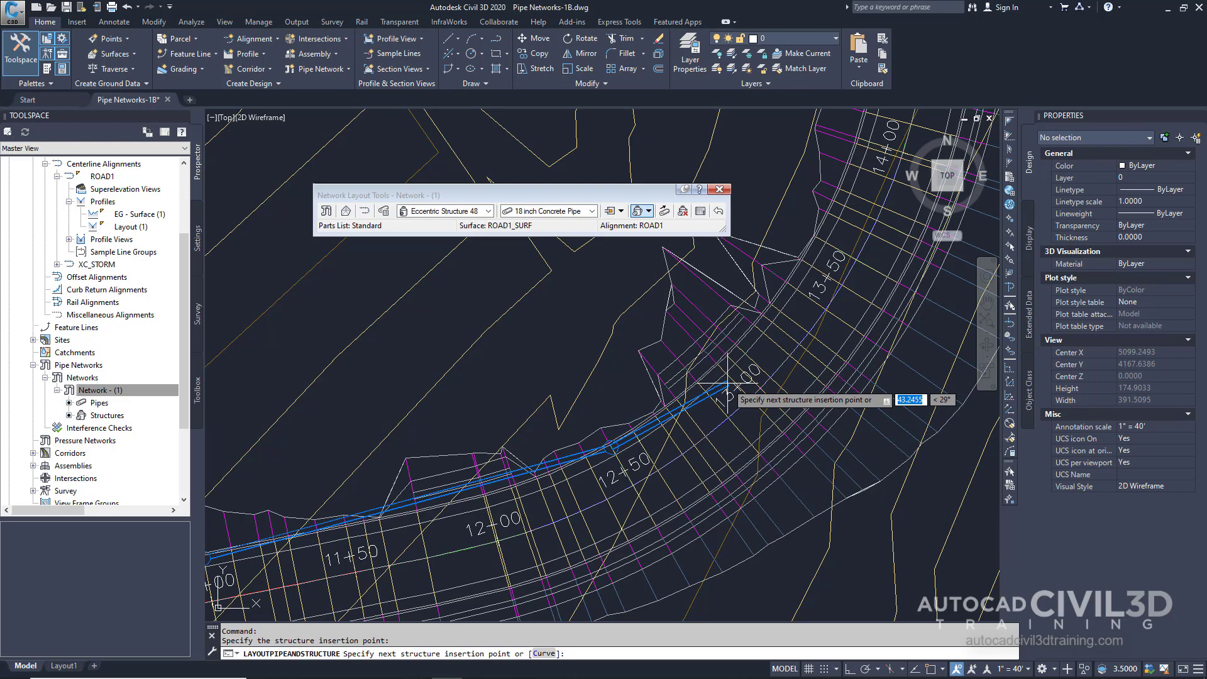
Step: Draw a curved pipe ending via 'SO on ROAD1 at station 1300, offset -15
type("c")
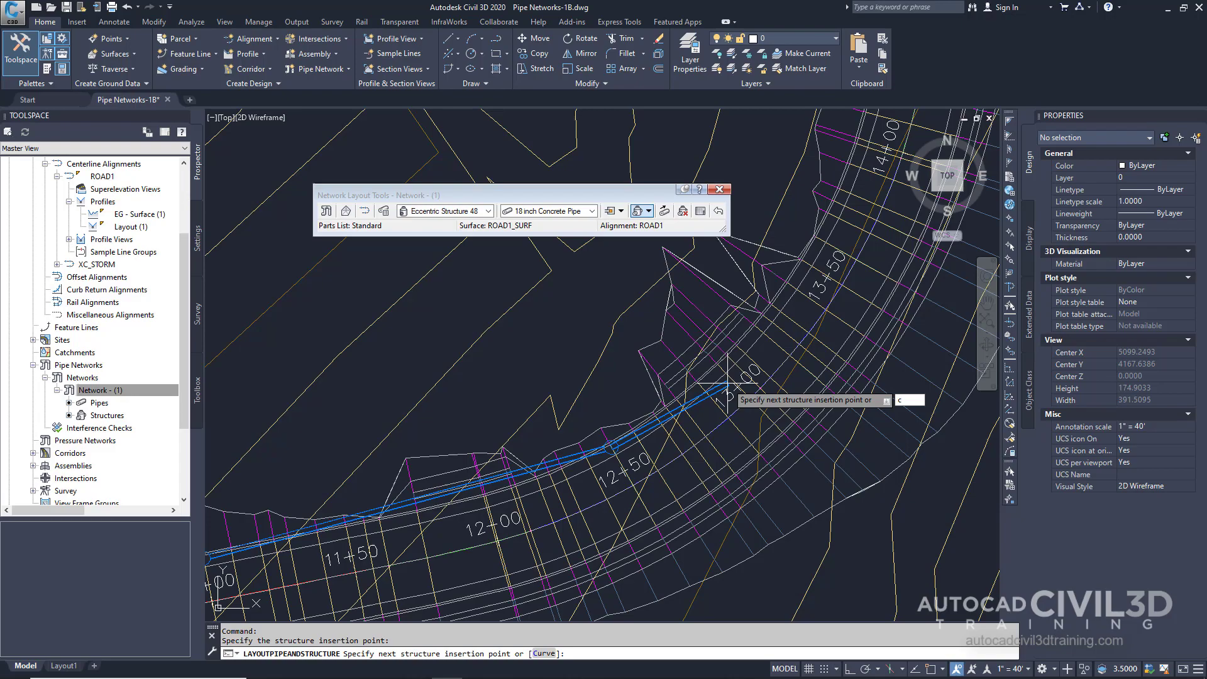
key("Return")
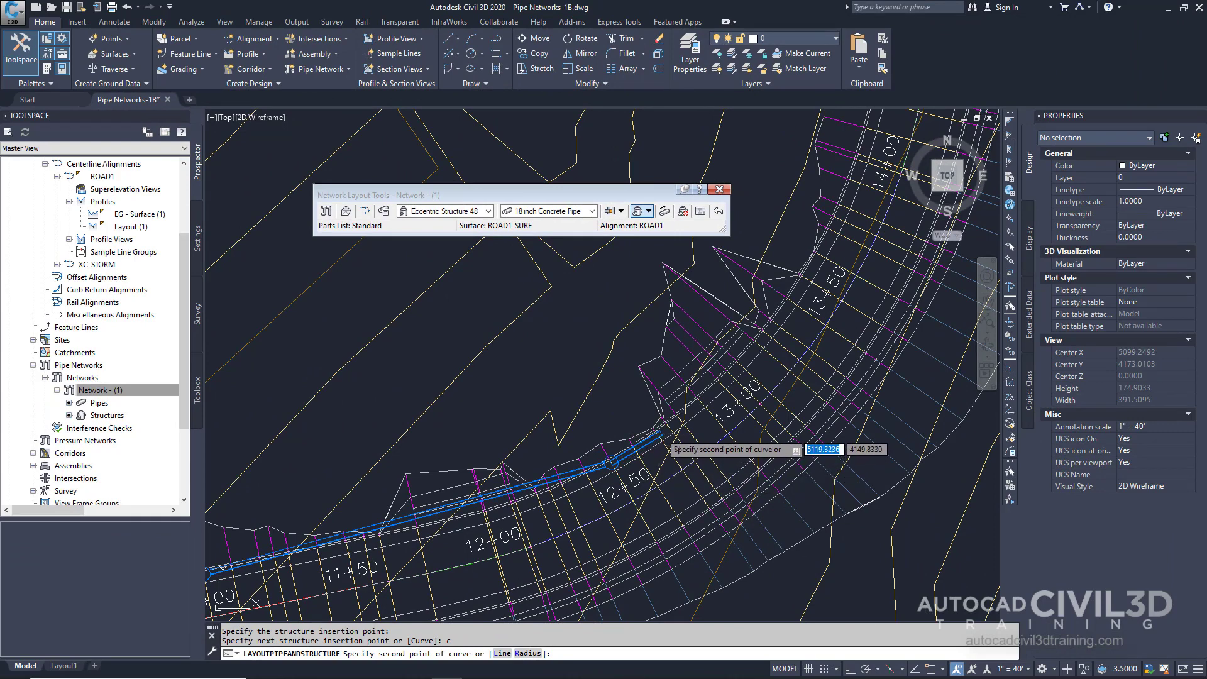
left_click(664, 433)
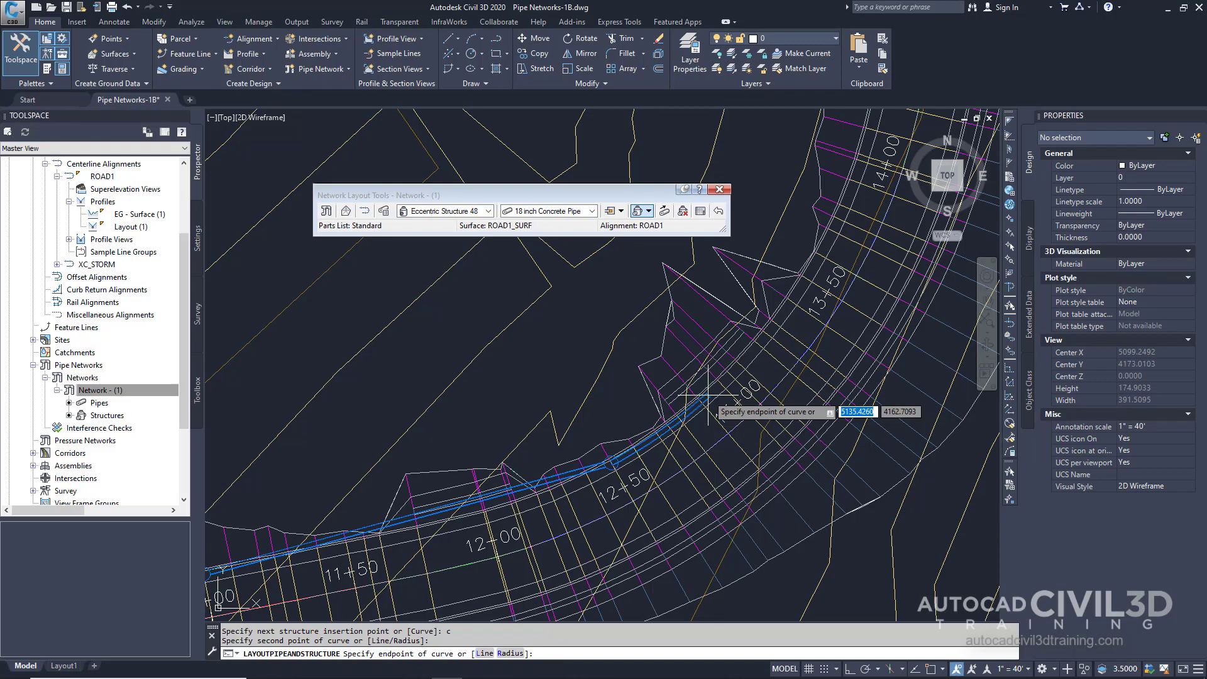
type("'so")
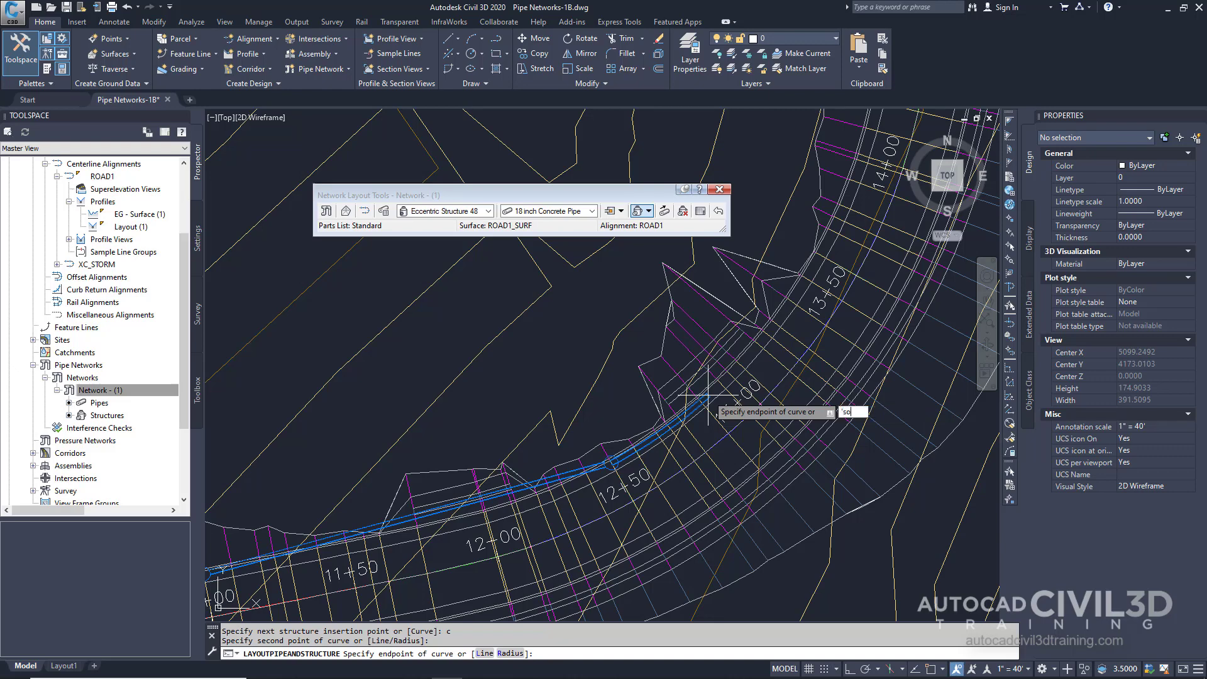
key("Return")
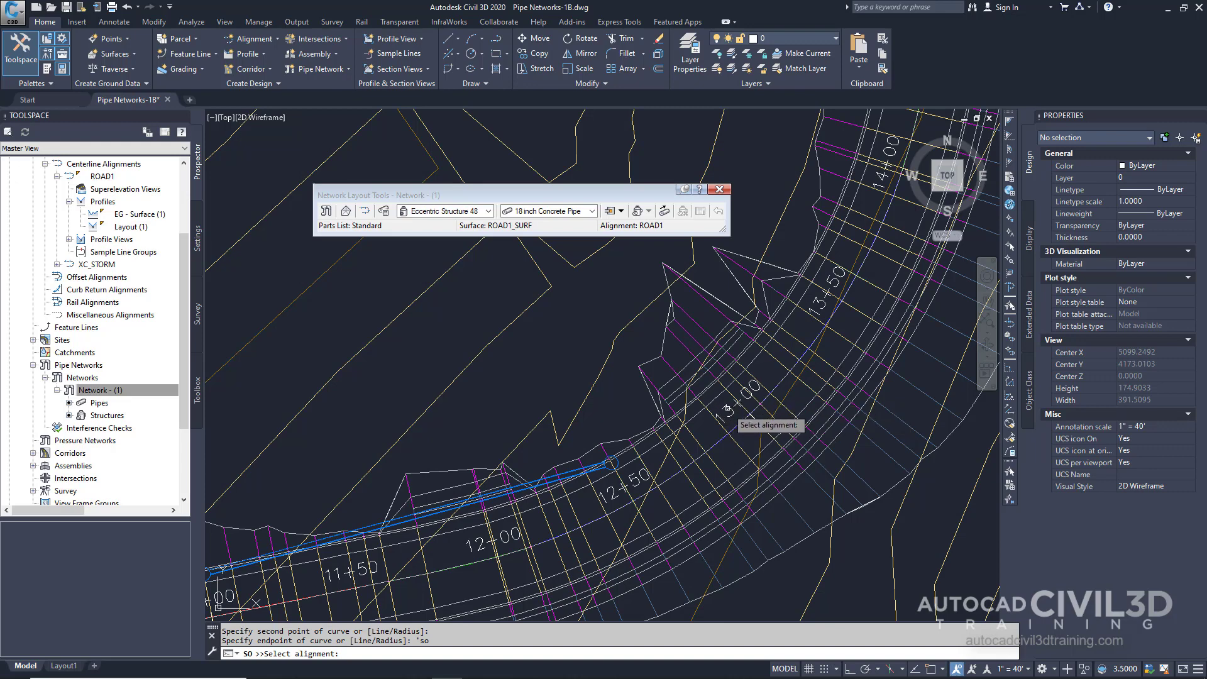
left_click(726, 410)
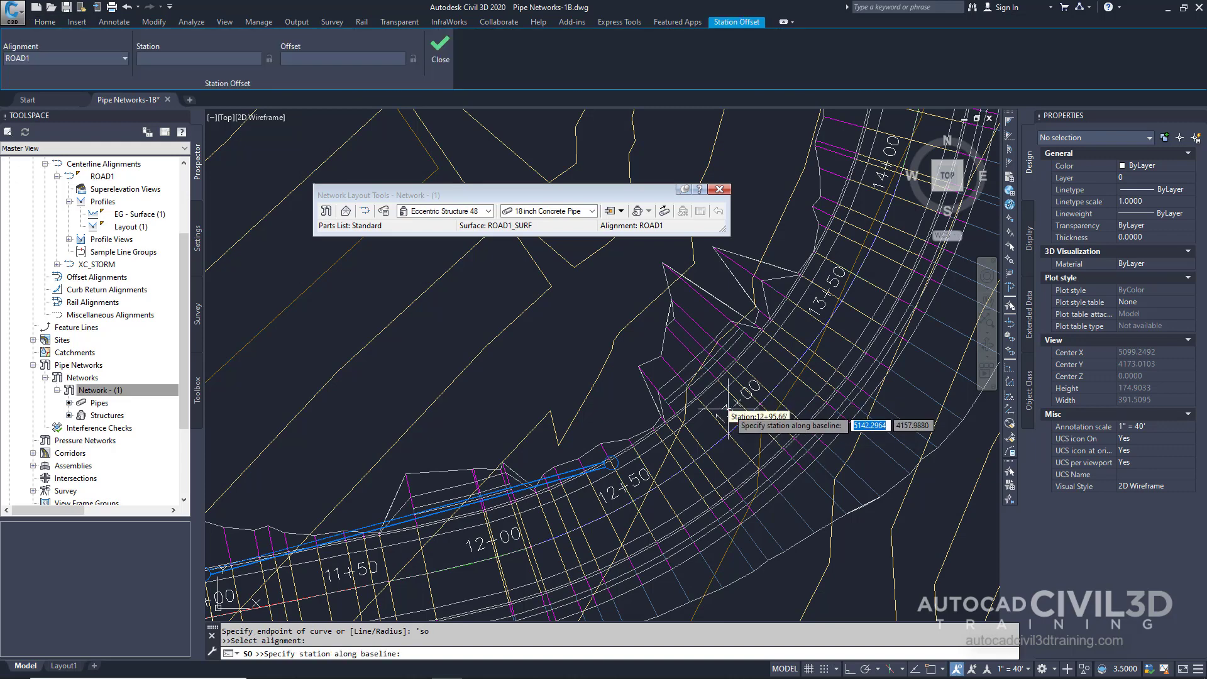
type("1300")
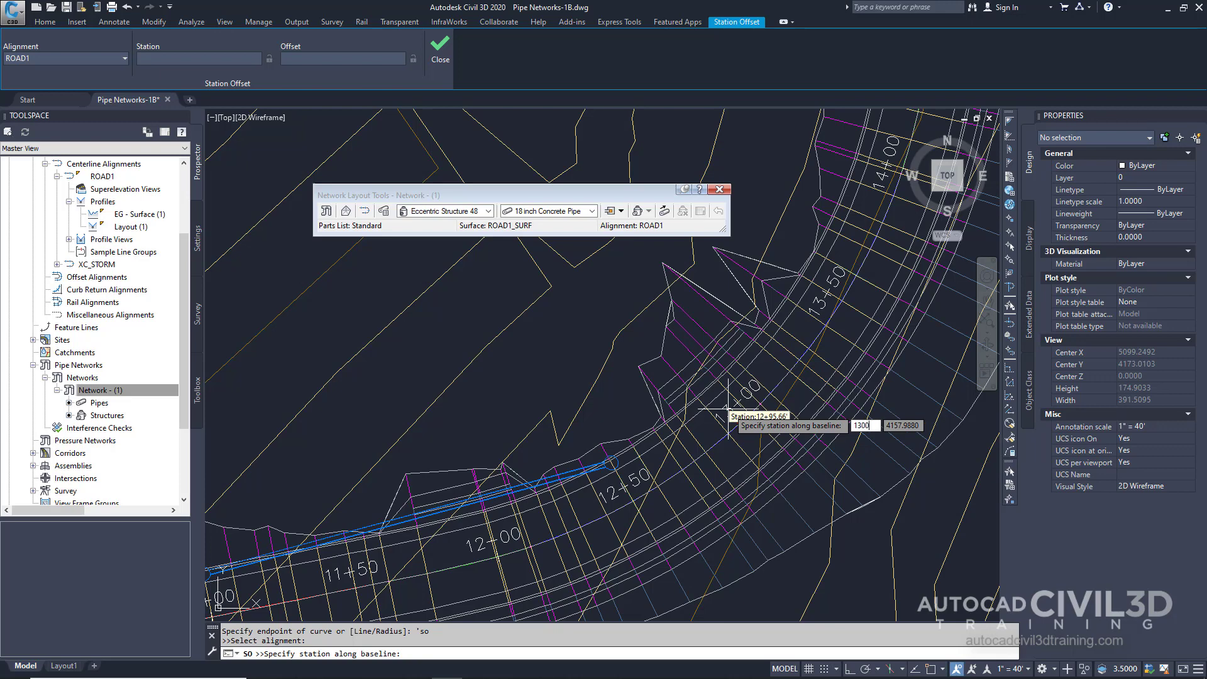
key("Return")
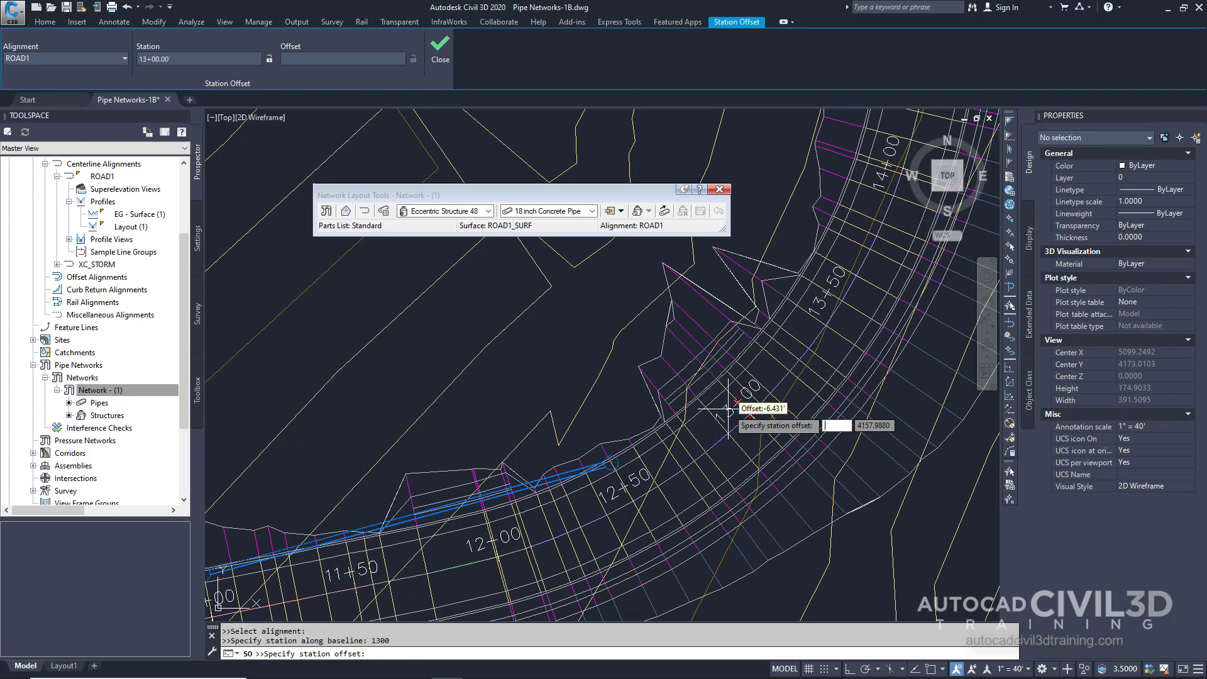
type("-15")
key("Return")
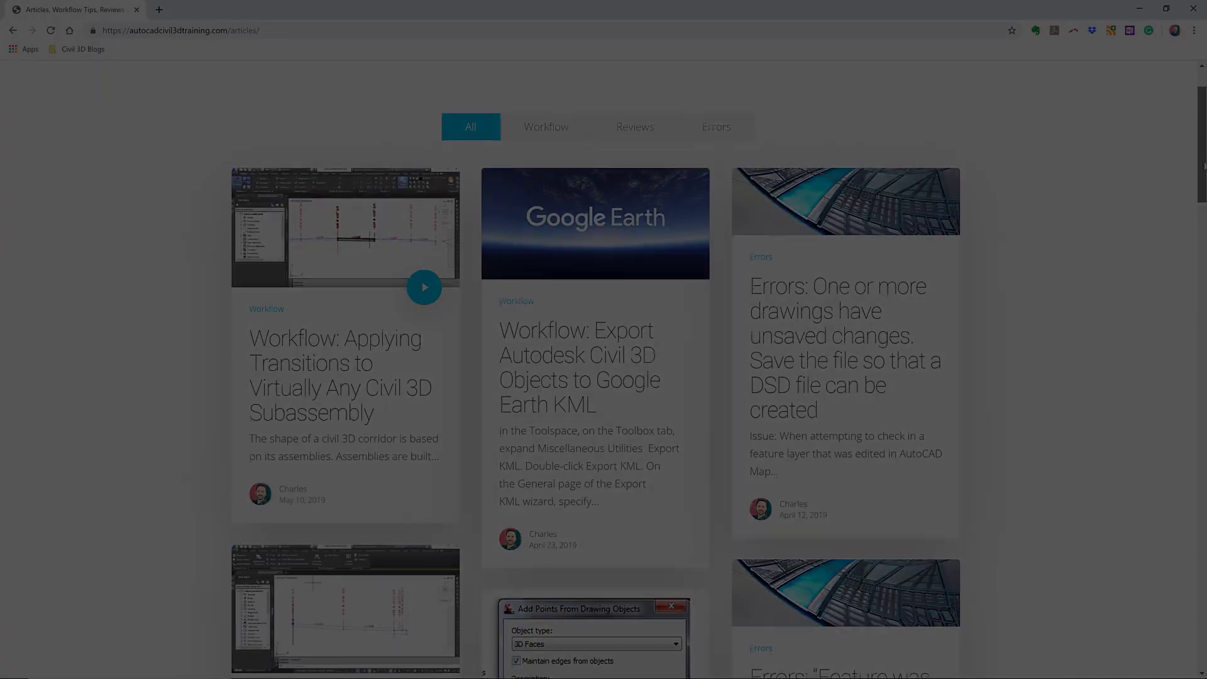
Step: Scroll the autocadcivil3dtraining.com Articles page down toward the sign-up form in Chrome
scroll(1204, 180, "down", 3)
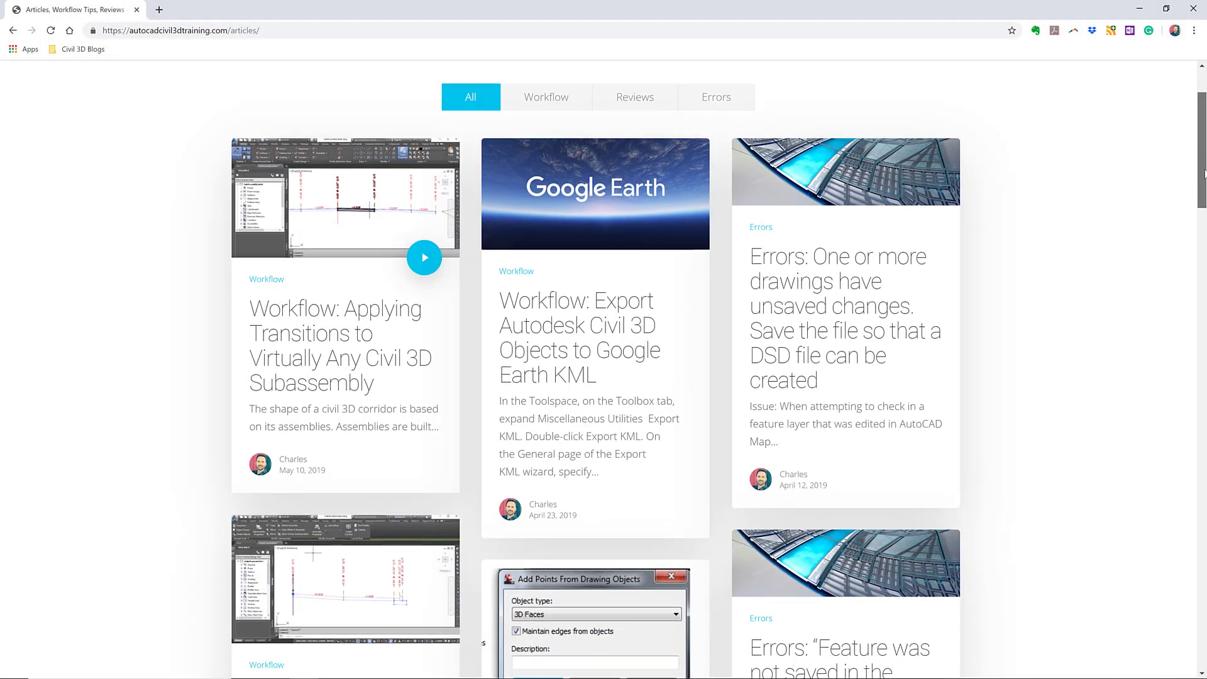